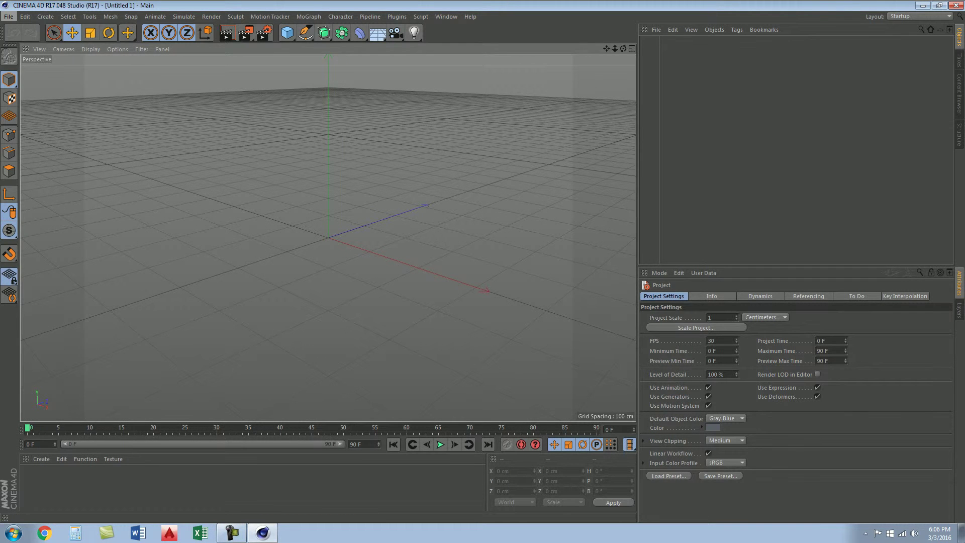
Open kollona.c4d from the Cinema4D documents folder with File > Open
left_click(8, 17)
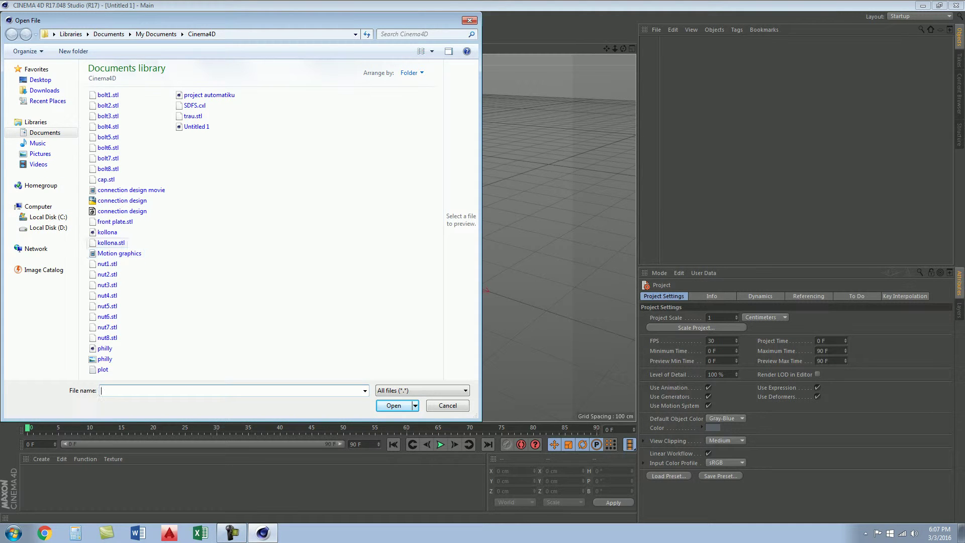
left_click(108, 232)
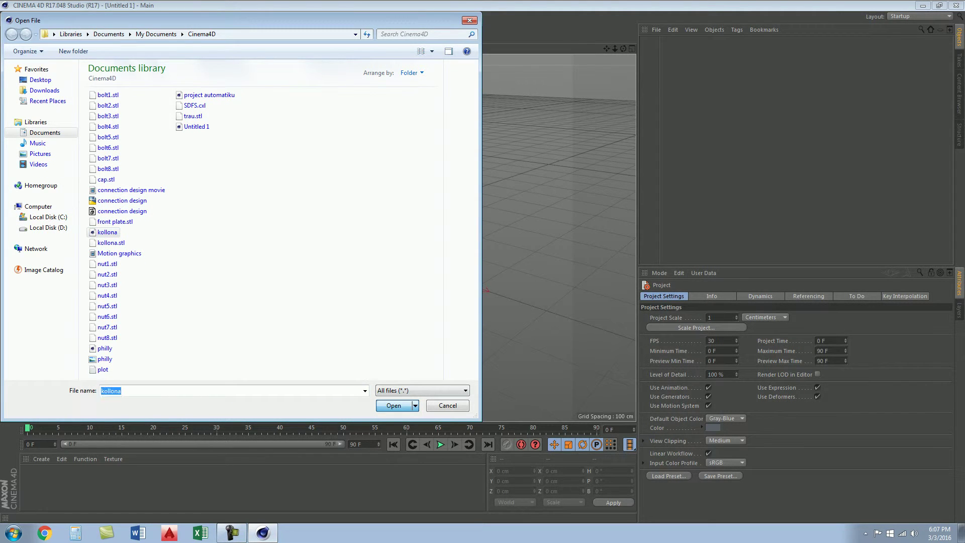
key("Return")
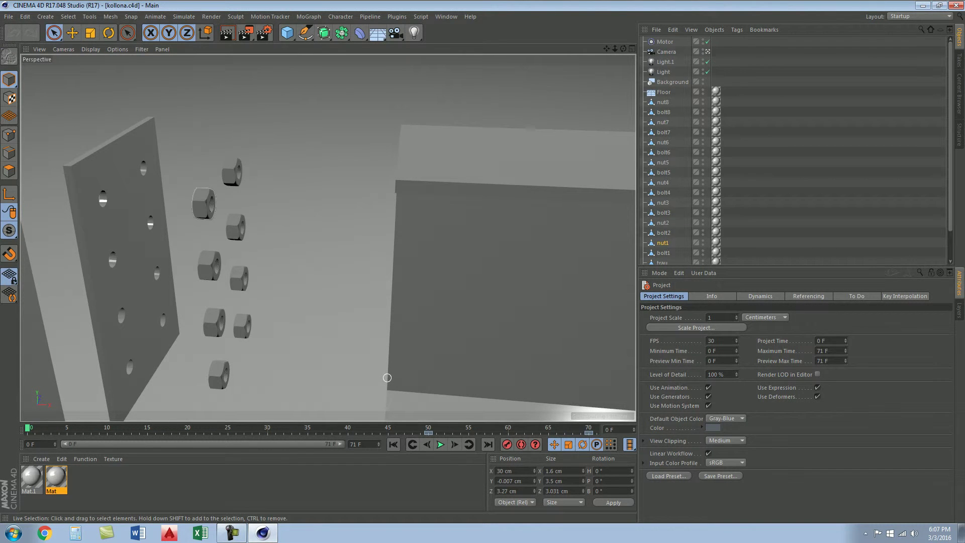
Zoom out and orbit the view, play the assembly animation, then stop near frame 3
scroll(321, 267, "down", 5)
left_click_drag(322, 268, 282, 203, "alt")
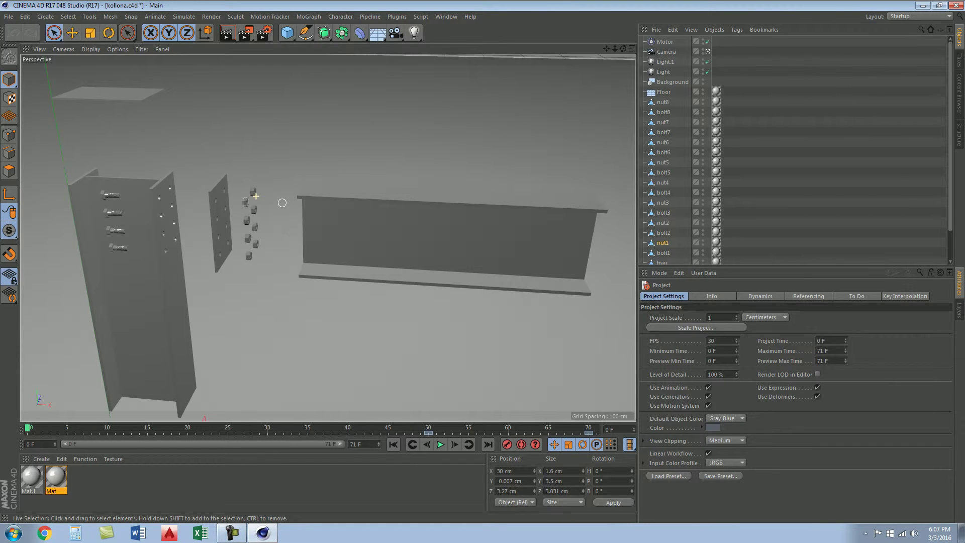
scroll(282, 202, "down", 3)
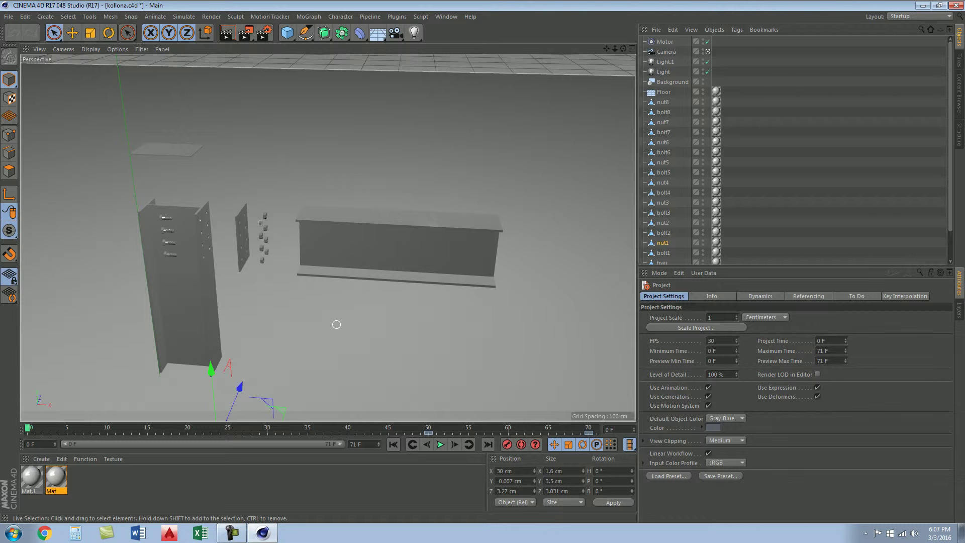
left_click(440, 445)
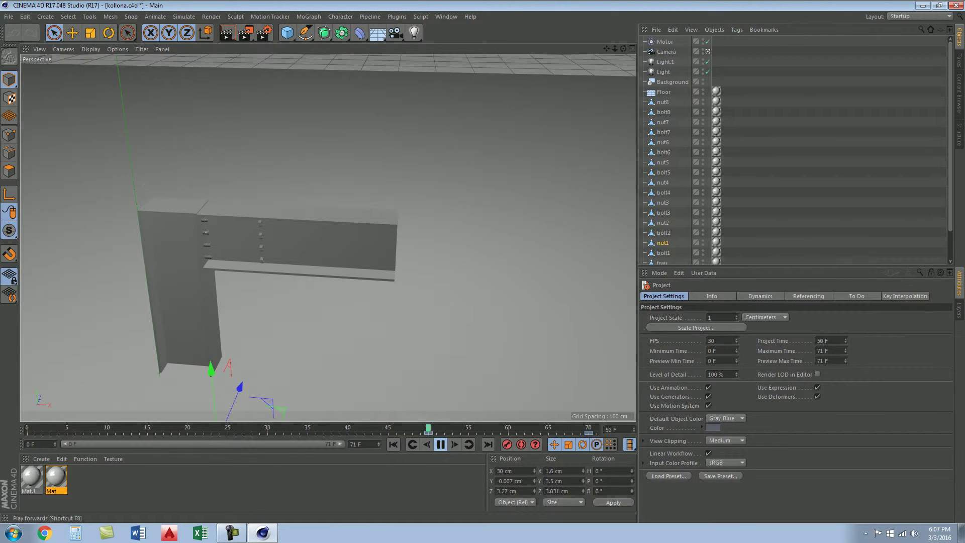
key("F8")
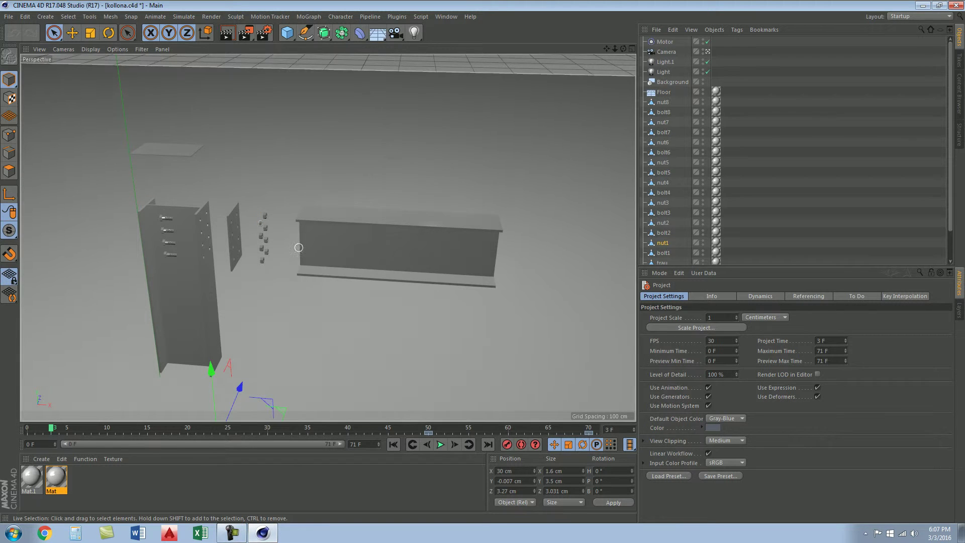
Zoom in on the nuts and select only nut1, the nut beside the connection plate
left_click(256, 222, "shift")
scroll(264, 226, "up", 3)
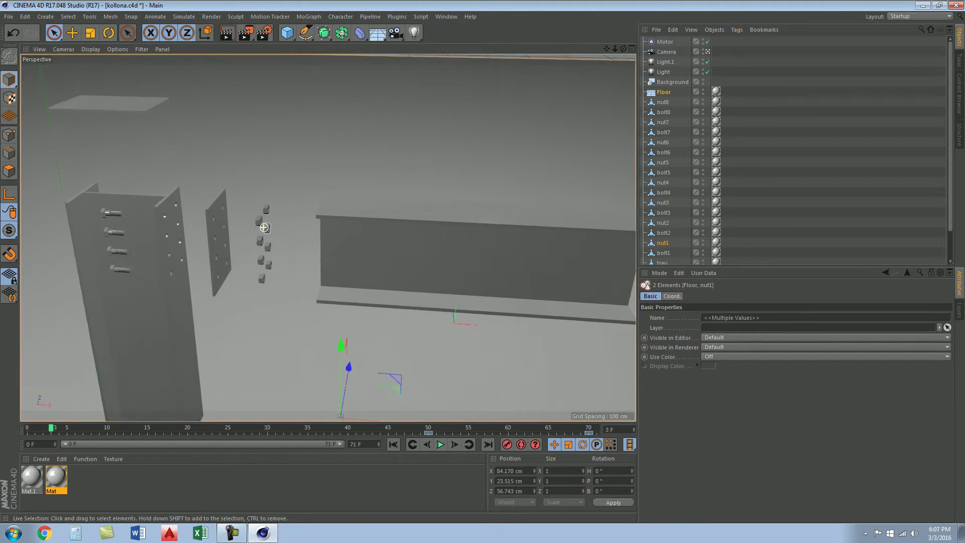
scroll(251, 210, "up", 3)
left_click(292, 206)
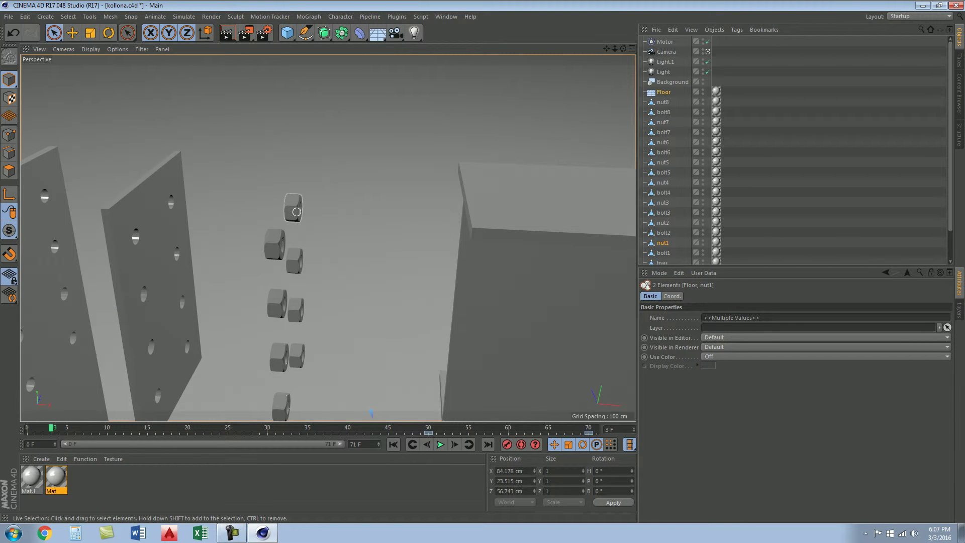
scroll(325, 200, "down", 5)
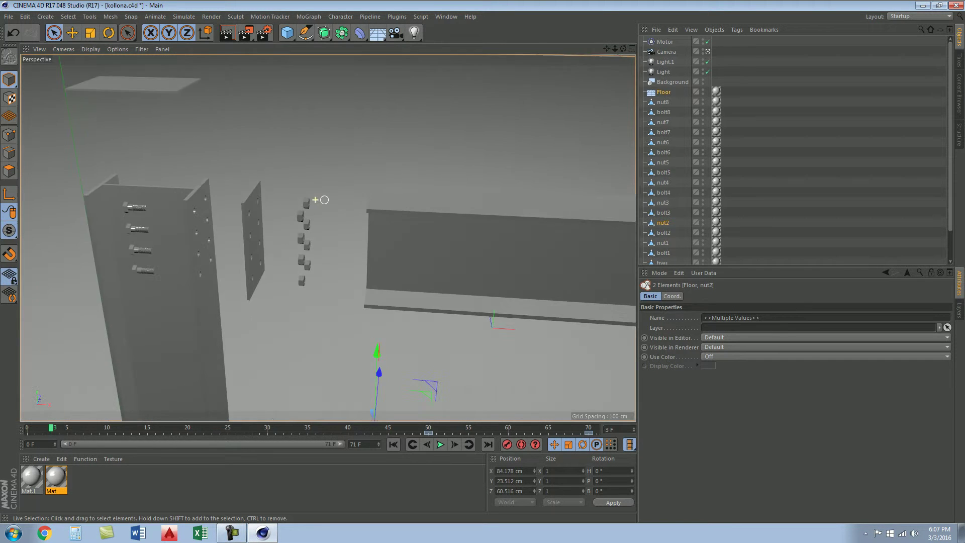
scroll(320, 201, "down", 3)
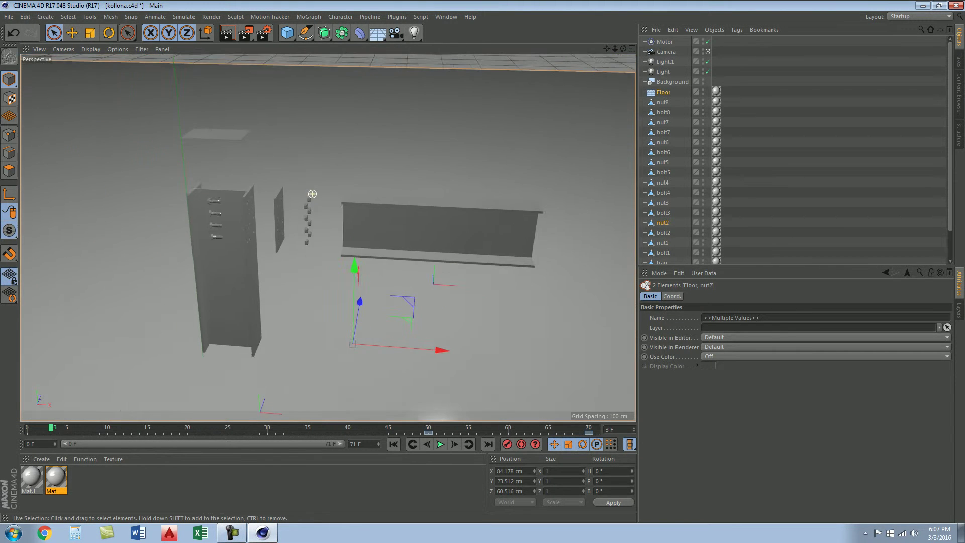
left_click(333, 128)
scroll(310, 203, "up", 2)
scroll(309, 202, "up", 5)
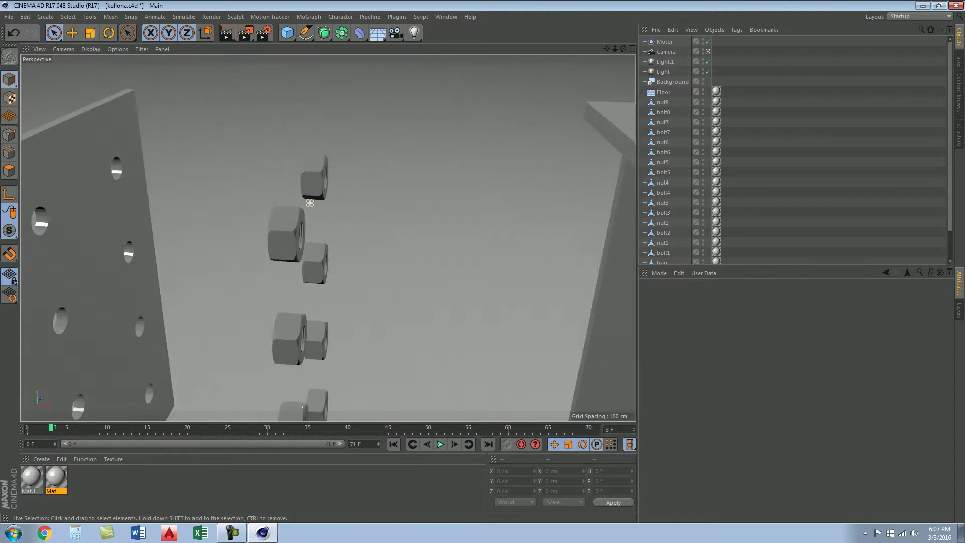
scroll(309, 202, "up", 3)
scroll(276, 250, "down", 8)
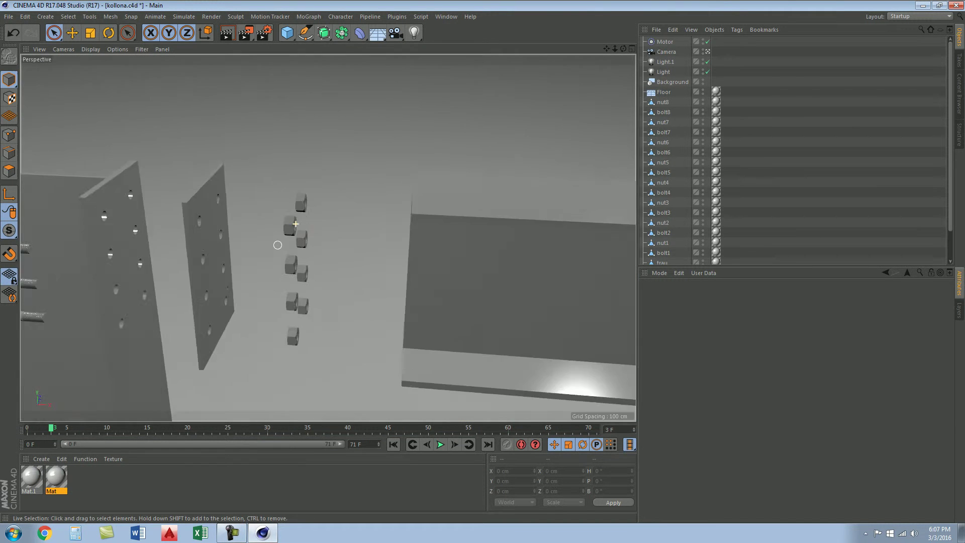
left_click(294, 219)
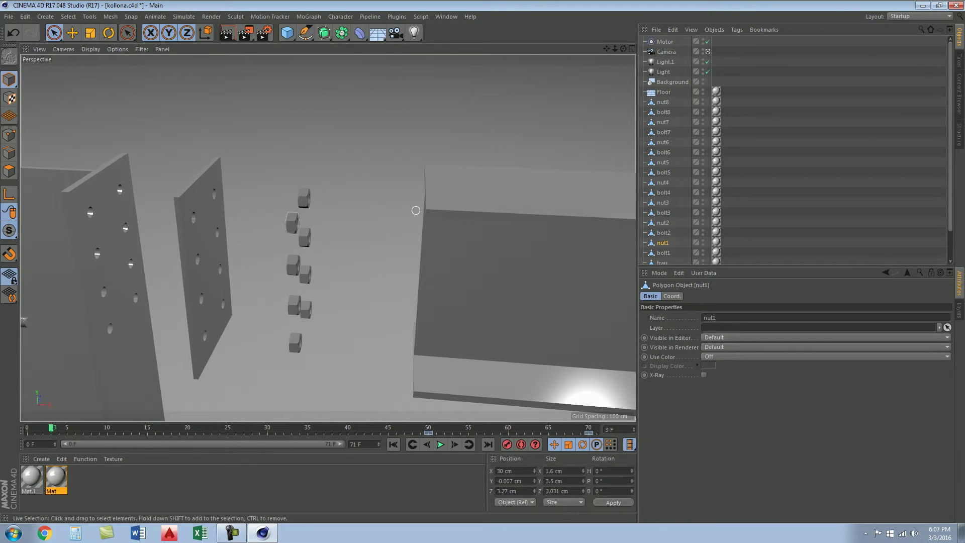
Add a Vibrate tag to nut1 from its New Tag > CINEMA 4D Tags menu
right_click(293, 220)
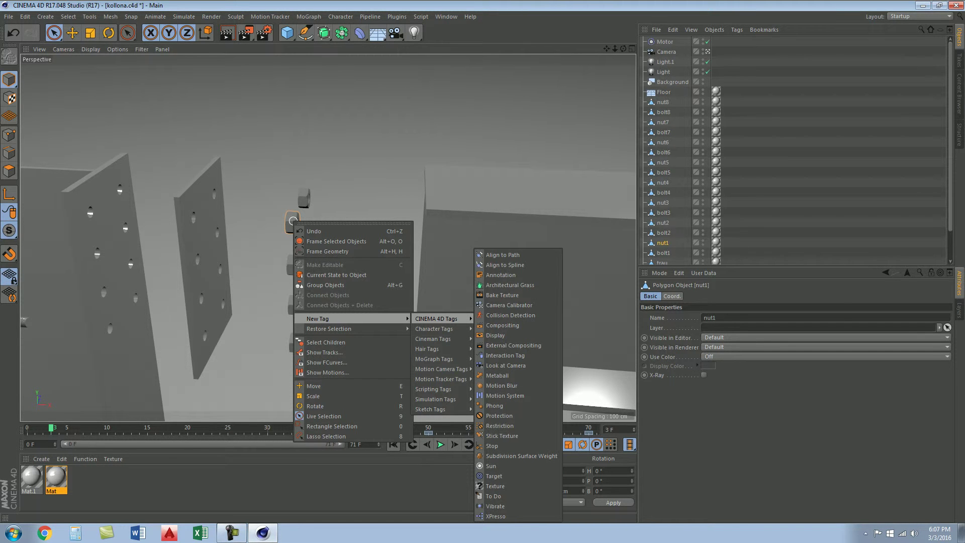
key("Escape")
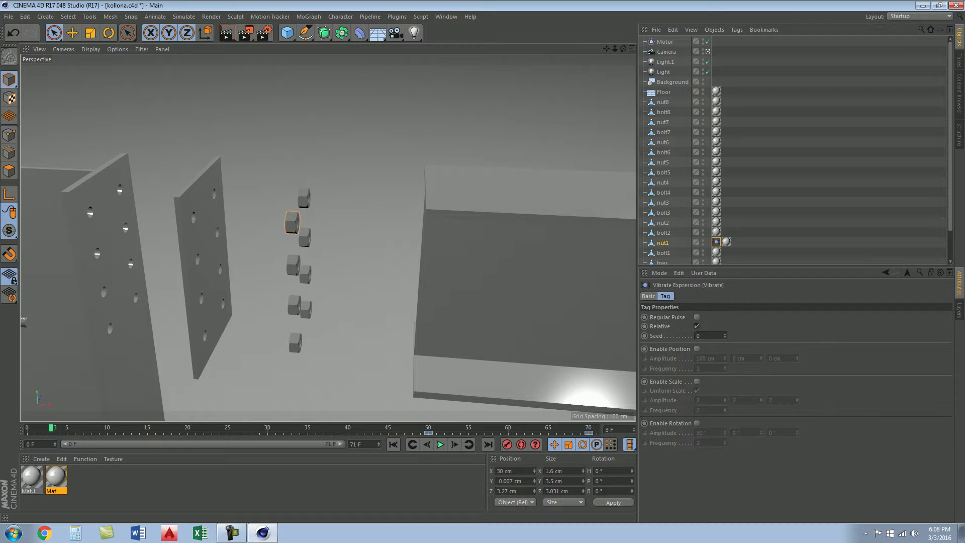
Enable rotation on nut1's Vibrate tag with rotation amplitude 0°, 0°, 360° at frequency 2
left_click(697, 423)
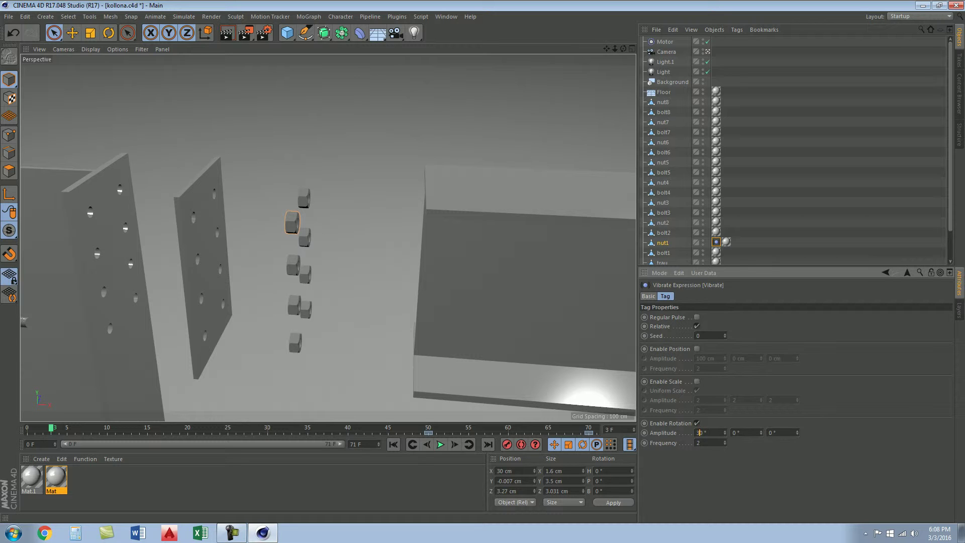
left_click(700, 432)
type("60")
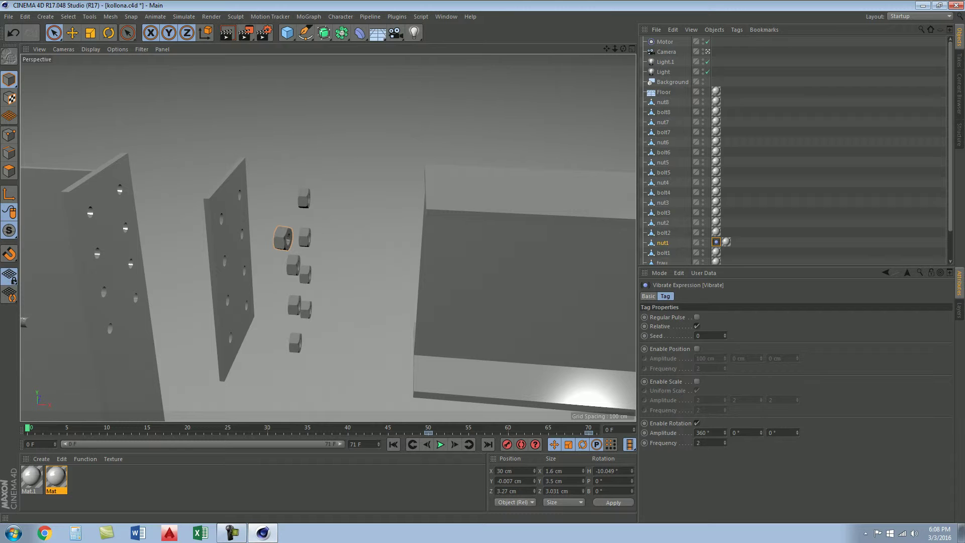
double_click(700, 433)
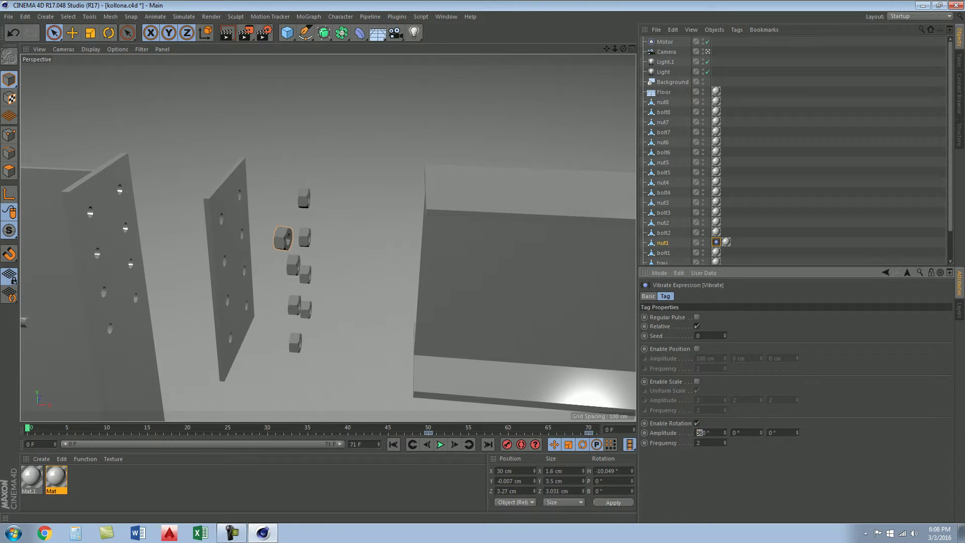
key("BackSpace")
type("360")
key("Return")
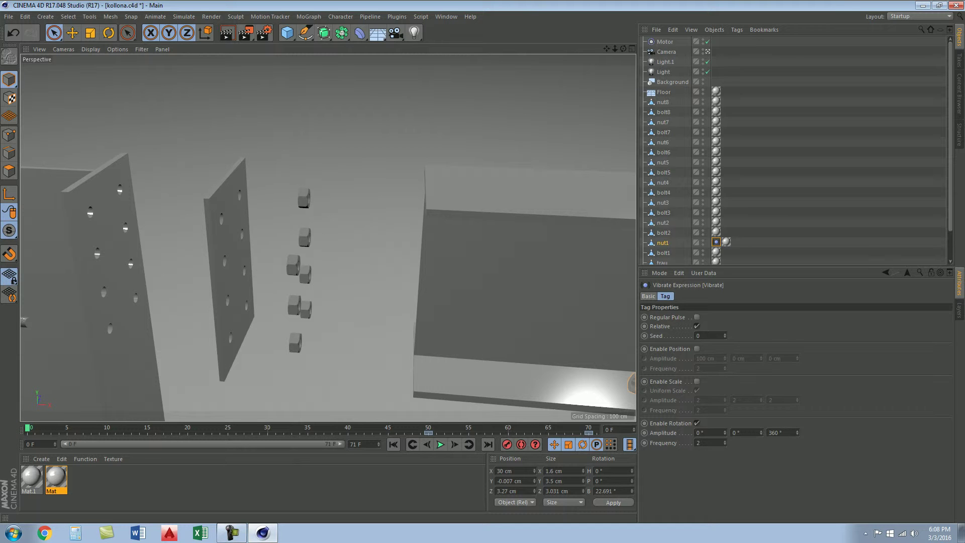
Set all of nut1's Vibrate rotation amplitudes to 0°, then preview and rewind the animation
type("0")
key("Return")
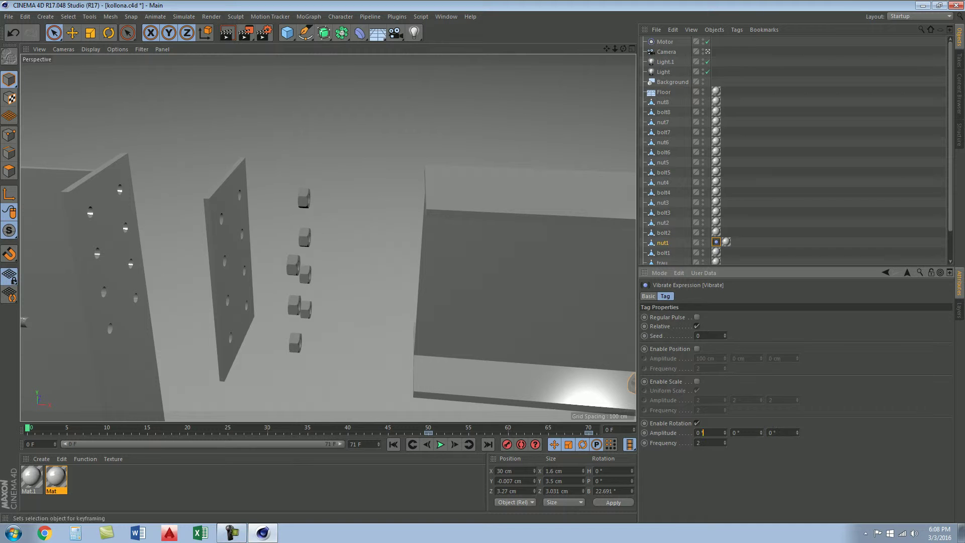
key("Return")
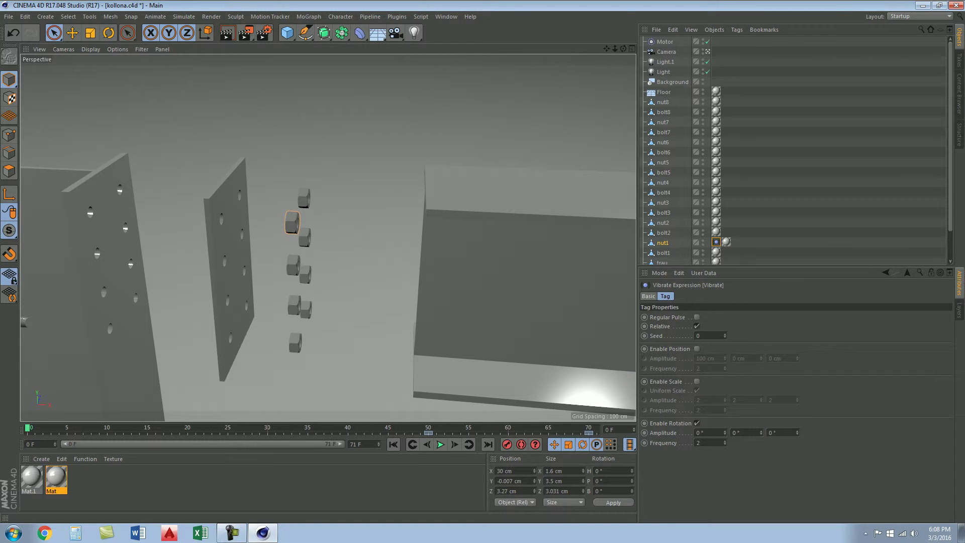
left_click(736, 433)
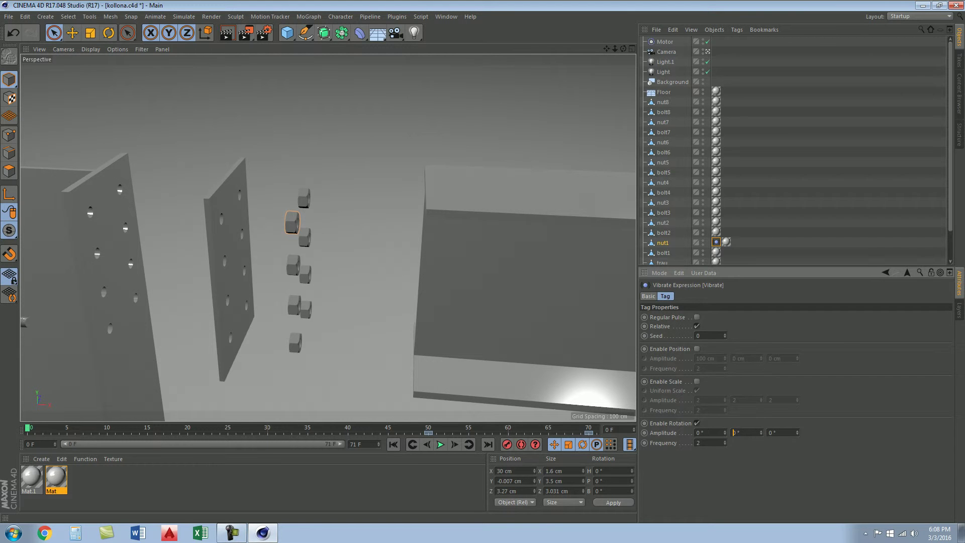
type("36")
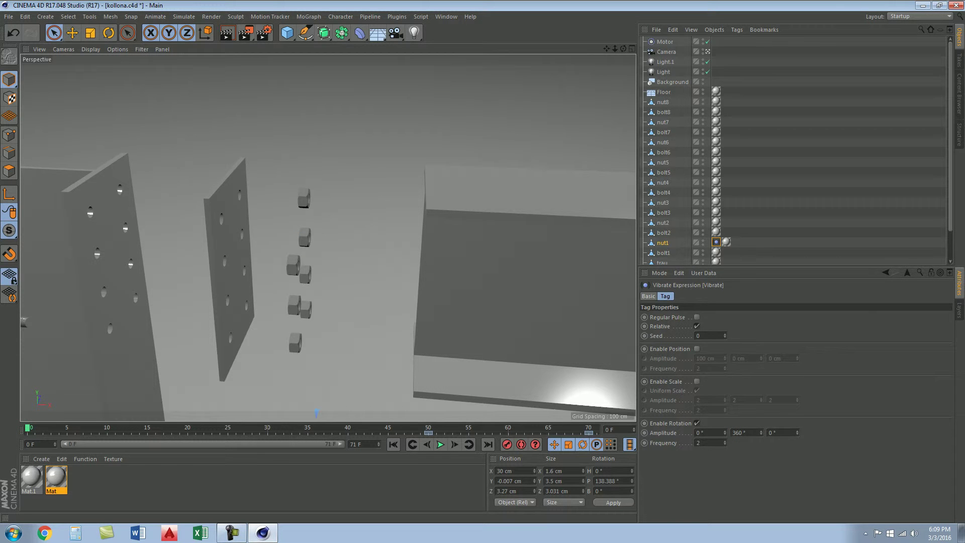
key("BackSpace")
key("BackSpace")
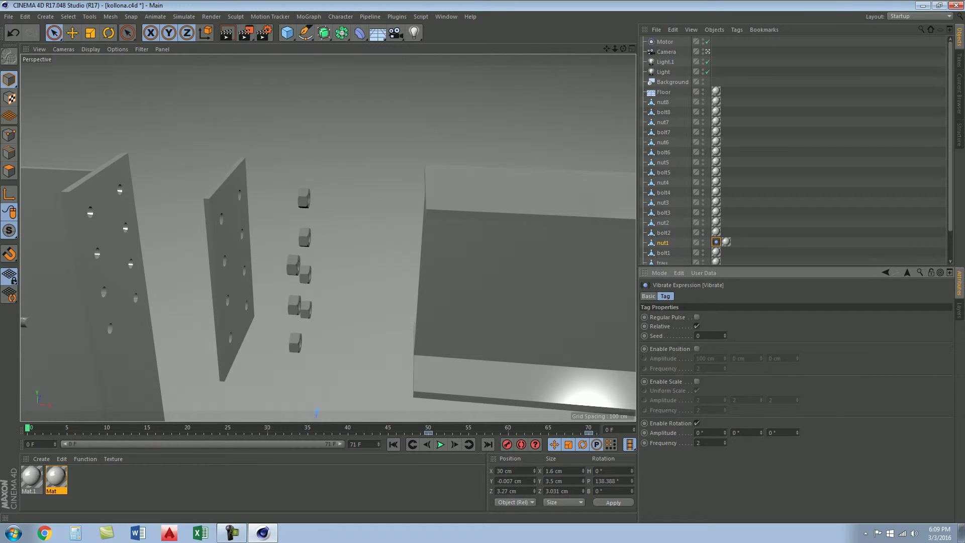
key("F8")
key("shift+f")
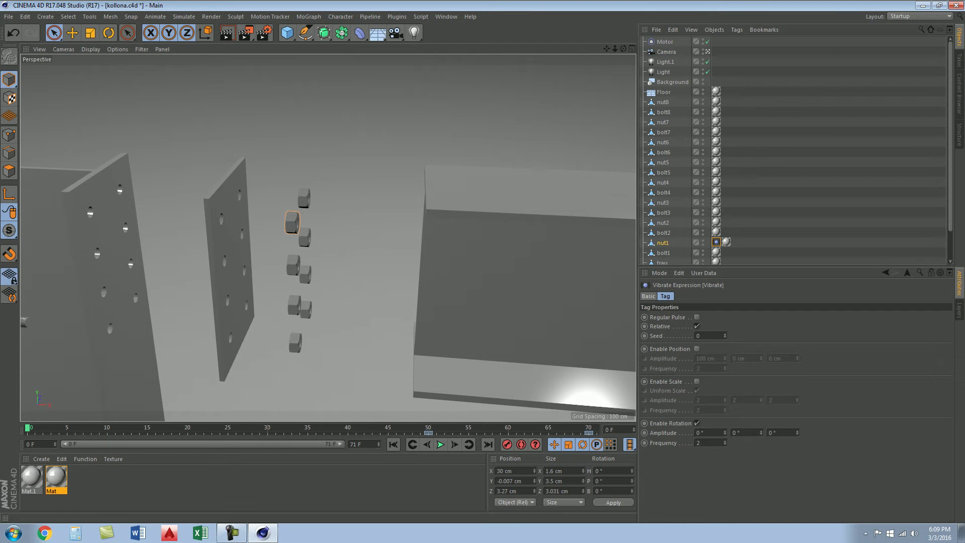
Zoom out, orbit and pan to a front view of column, end plate, bolts and beam
scroll(330, 269, "down", 5)
scroll(332, 292, "down", 5)
scroll(339, 313, "down", 3)
scroll(342, 313, "down", 2)
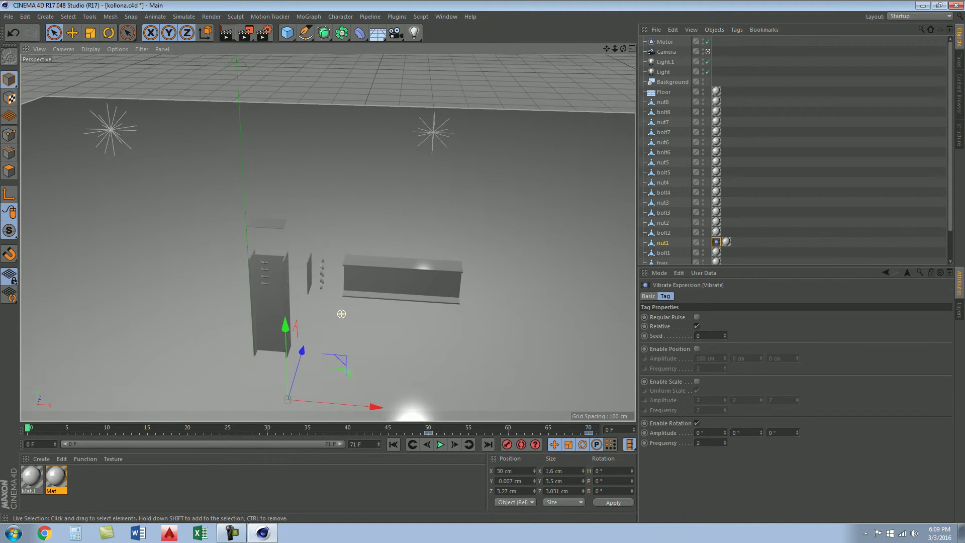
left_click_drag(342, 314, 334, 299, "alt")
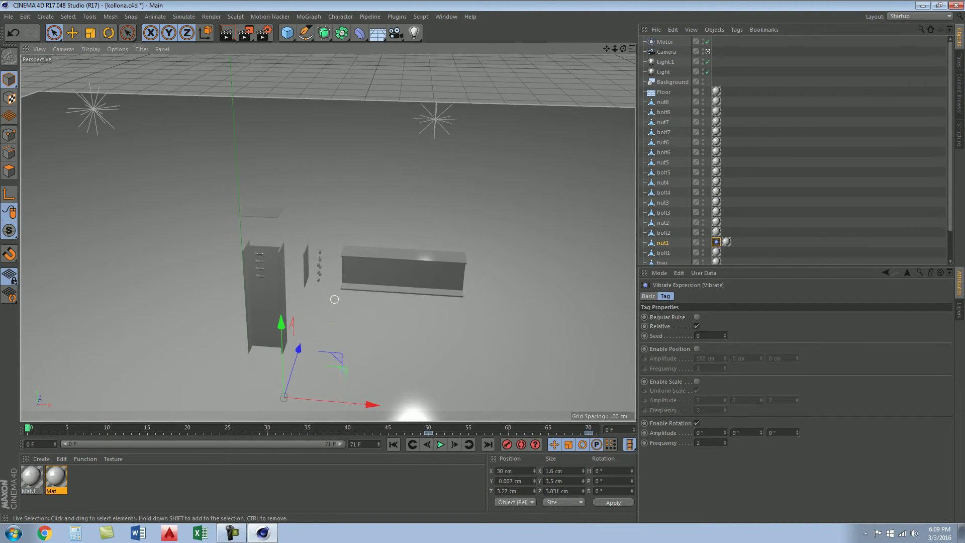
scroll(334, 299, "up", 5)
scroll(359, 339, "up", 1)
left_click_drag(362, 341, 362, 341, "alt")
mouse_move(483, 252)
left_mouse_down("alt")
mouse_move(380, 216)
mouse_move(349, 218)
mouse_move(375, 304)
mouse_move(392, 308)
mouse_move(370, 308)
mouse_move(405, 324)
mouse_move(212, 263)
mouse_move(290, 279)
left_mouse_up("alt")
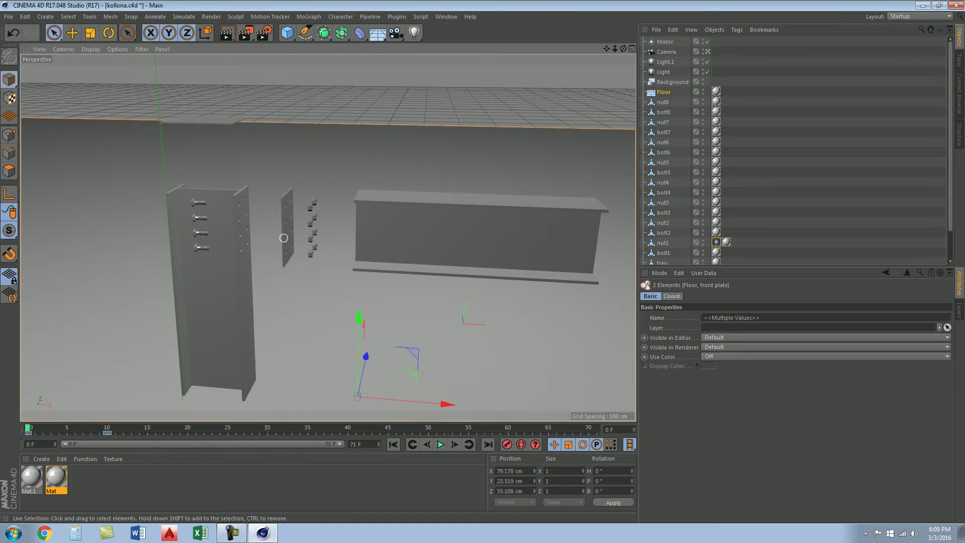
Select the front plate and display its coordinates: X 20 cm, Y 0 cm, Z 0 cm
left_click(283, 238)
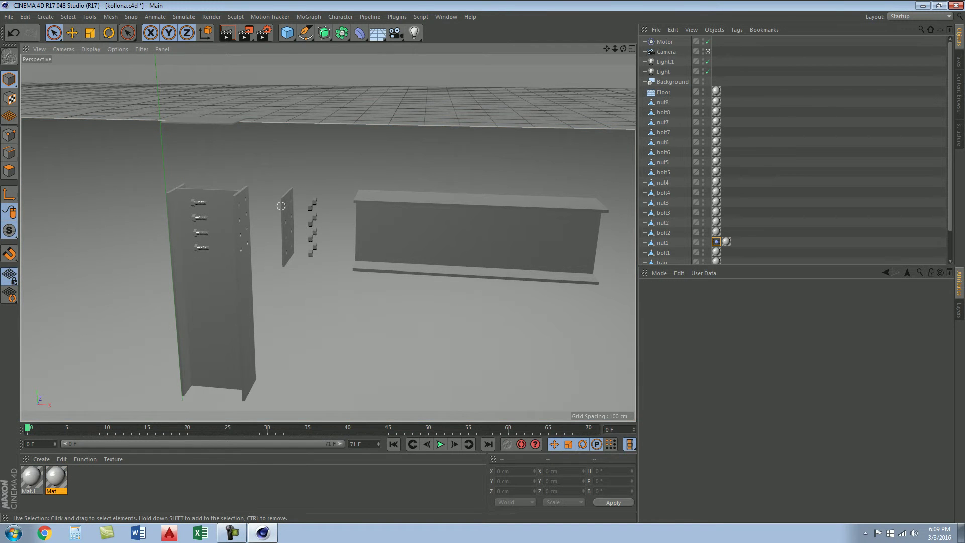
left_click(286, 207)
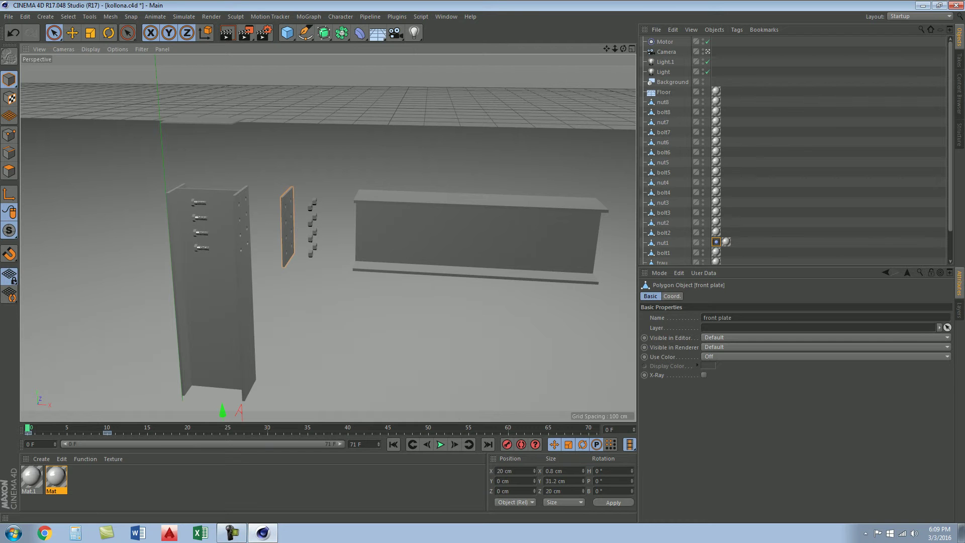
left_click(672, 296)
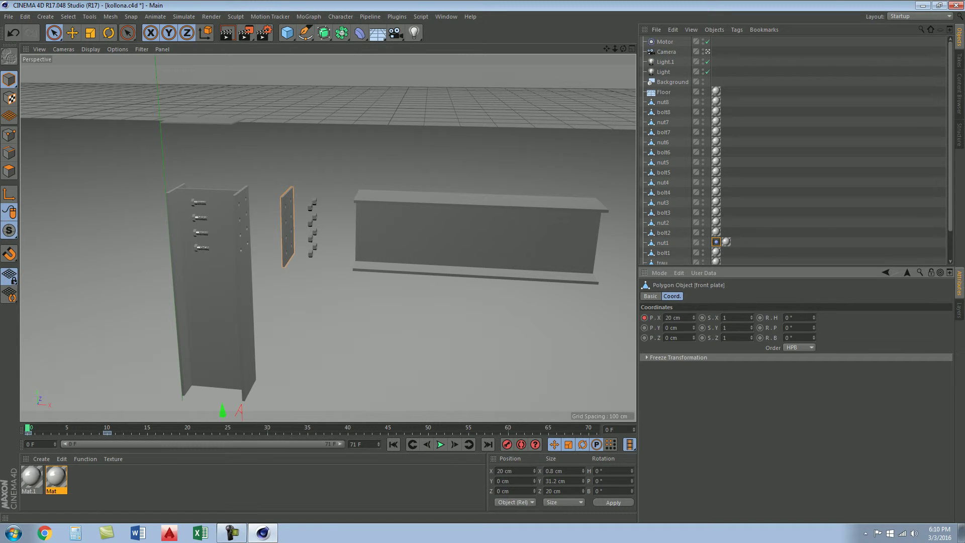
Move the front plate's keyframe from frame 20 to frame 10 and play the animation
left_click_drag(107, 432, 187, 432)
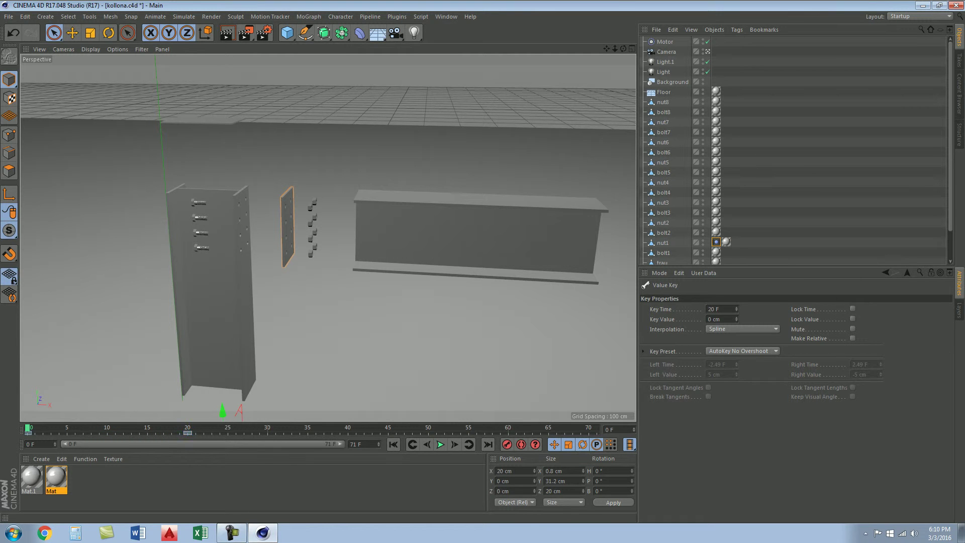
left_click_drag(188, 433, 107, 433)
left_click(440, 445)
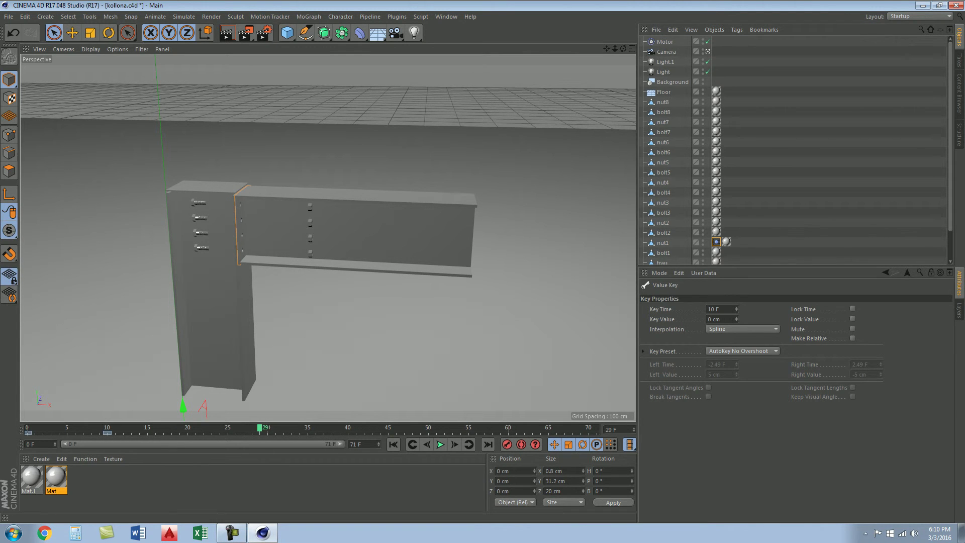
Step back frame by frame to frame 0, confirming the parts explode apart again
left_click(396, 392)
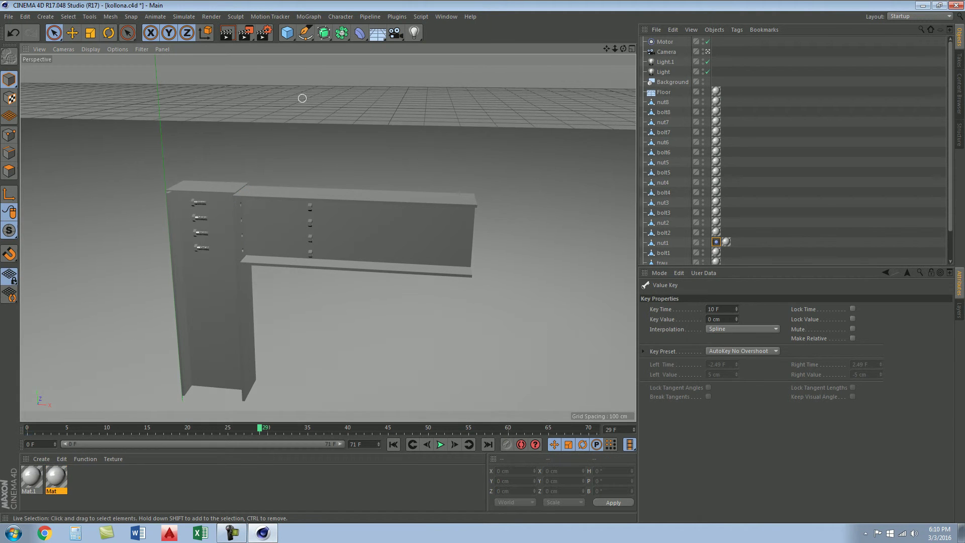
scroll(397, 392, "up", 2)
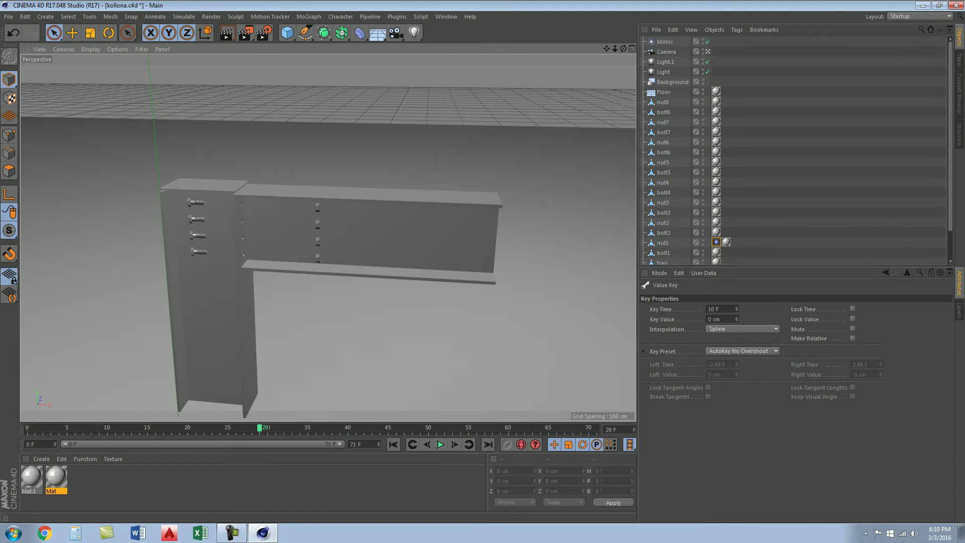
left_click(427, 445)
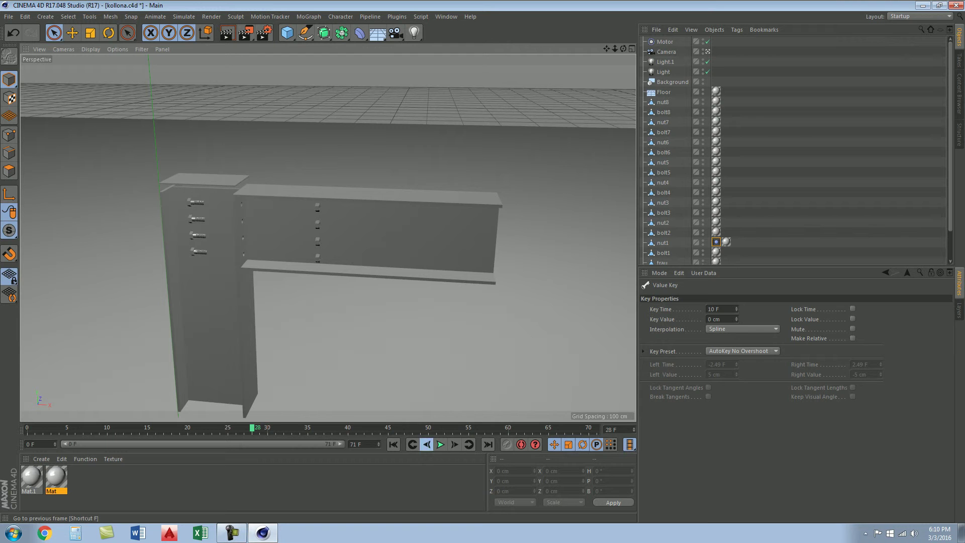
left_click(427, 444)
left_click(427, 444)
left_click(427, 445)
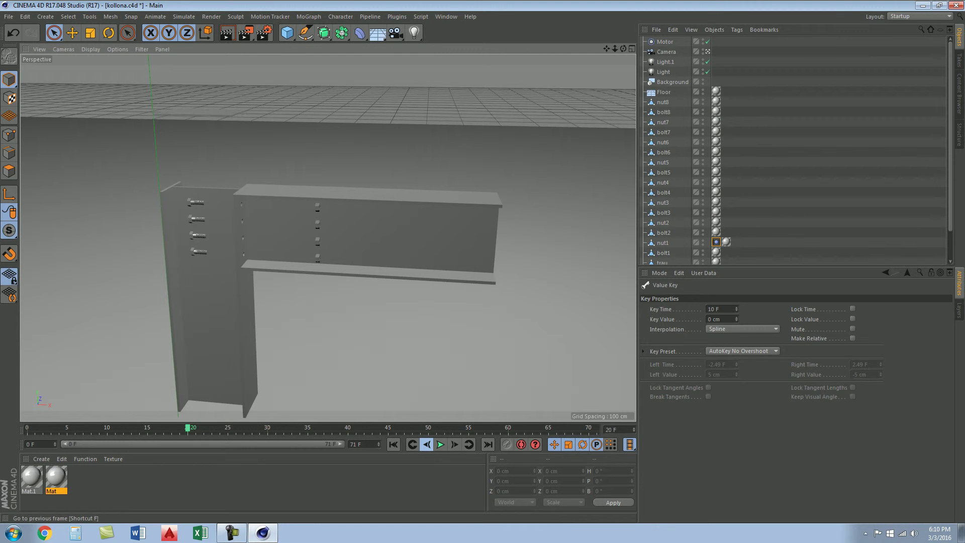
left_click(427, 444)
left_click(427, 444)
left_click(427, 444)
left_click(426, 445)
left_click(427, 444)
left_click(427, 445)
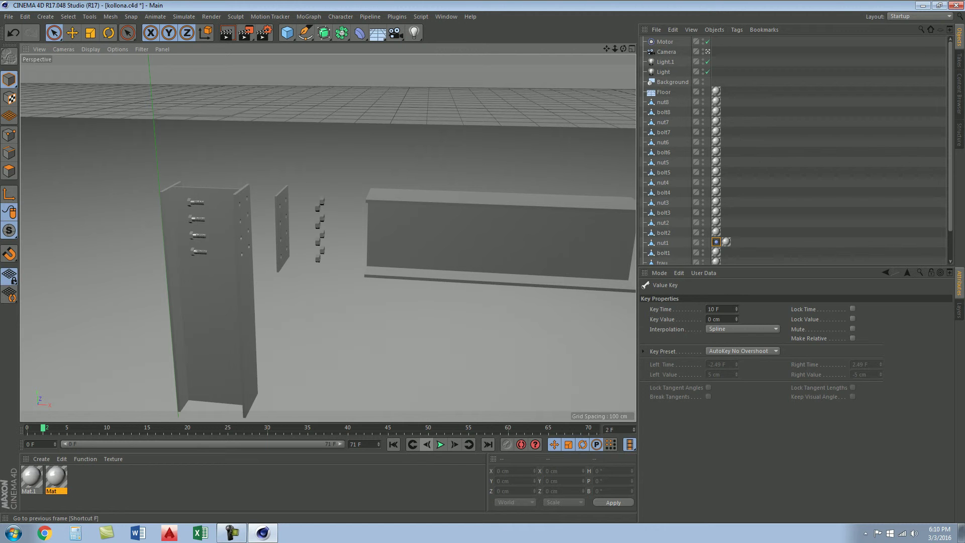
left_click(427, 444)
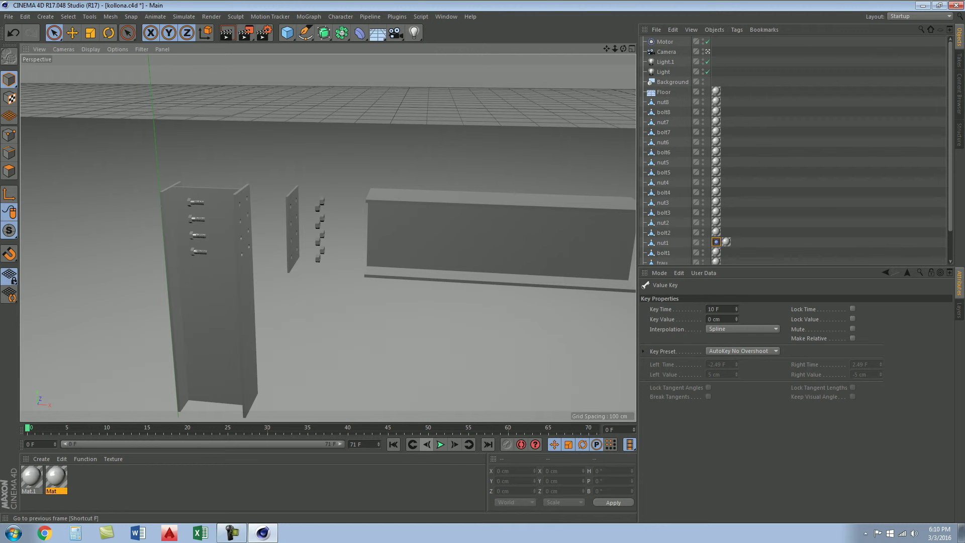
scroll(312, 284, "down", 3)
scroll(322, 289, "up", 1)
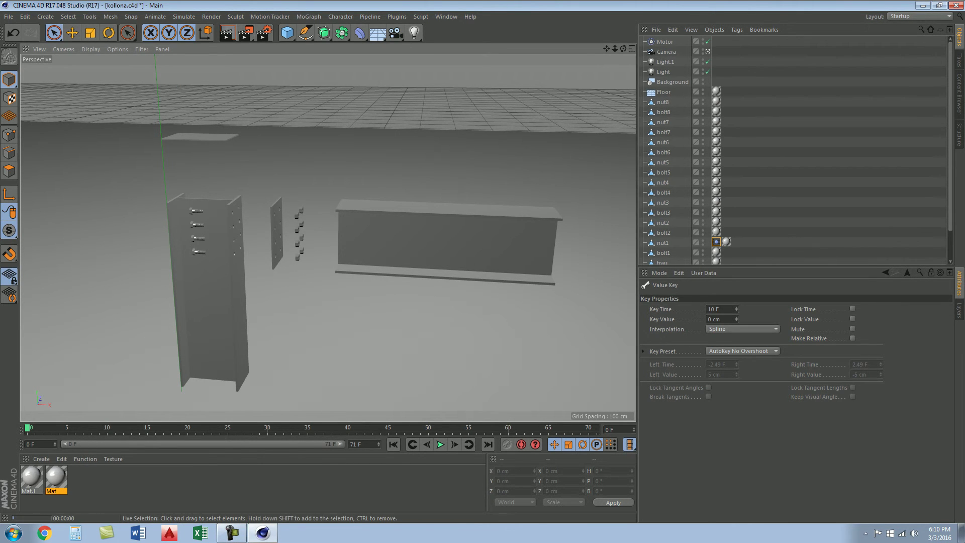
Preview the exploded connection with Render View, then render it to the Picture Viewer
left_click(227, 33)
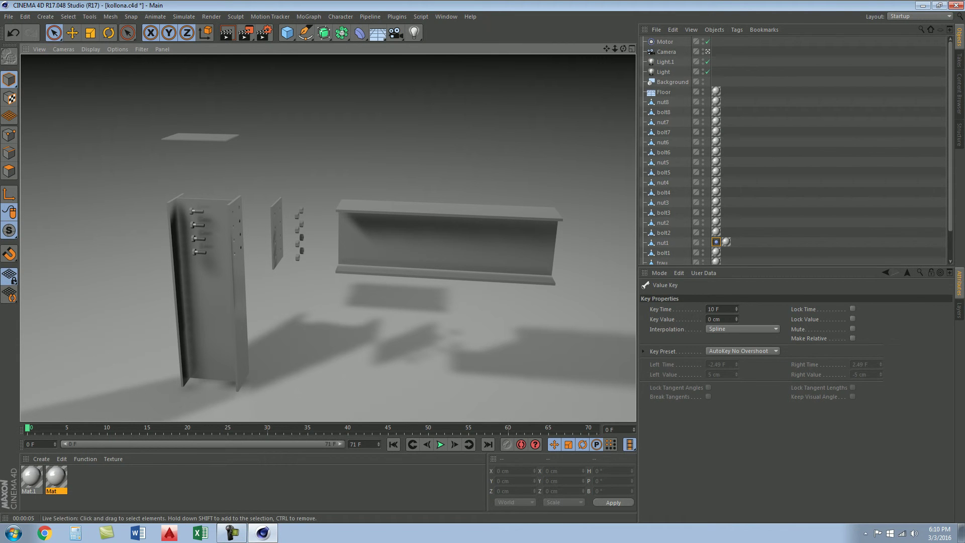
left_click(9, 16)
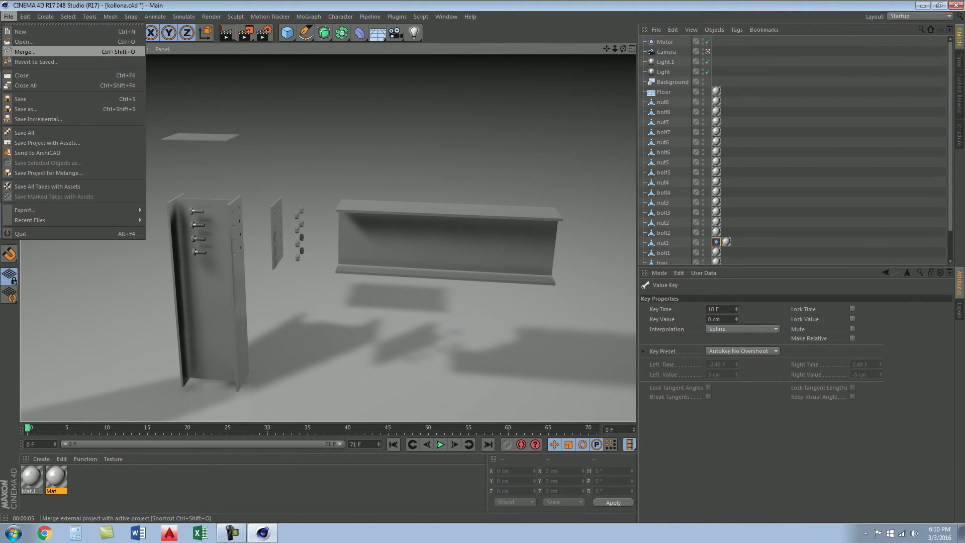
key("Escape")
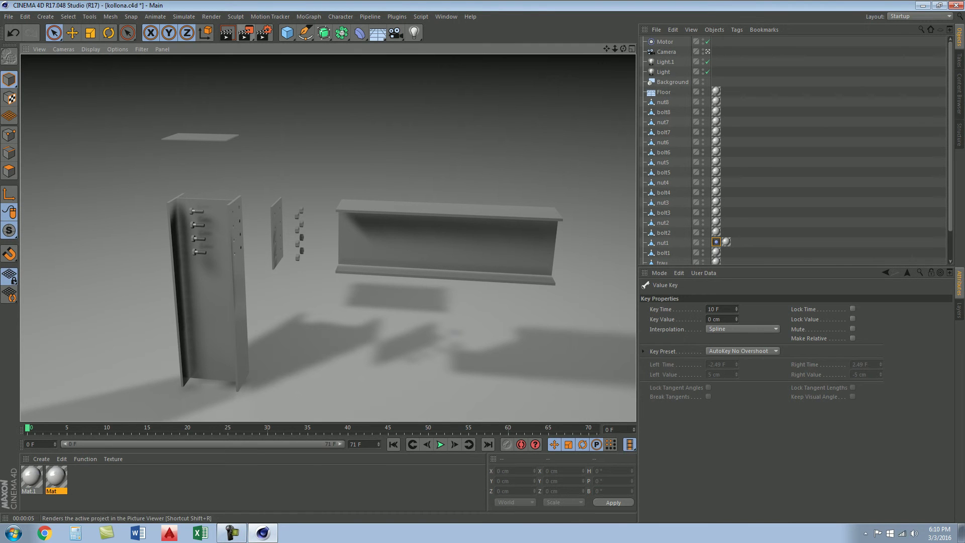
left_click(245, 33)
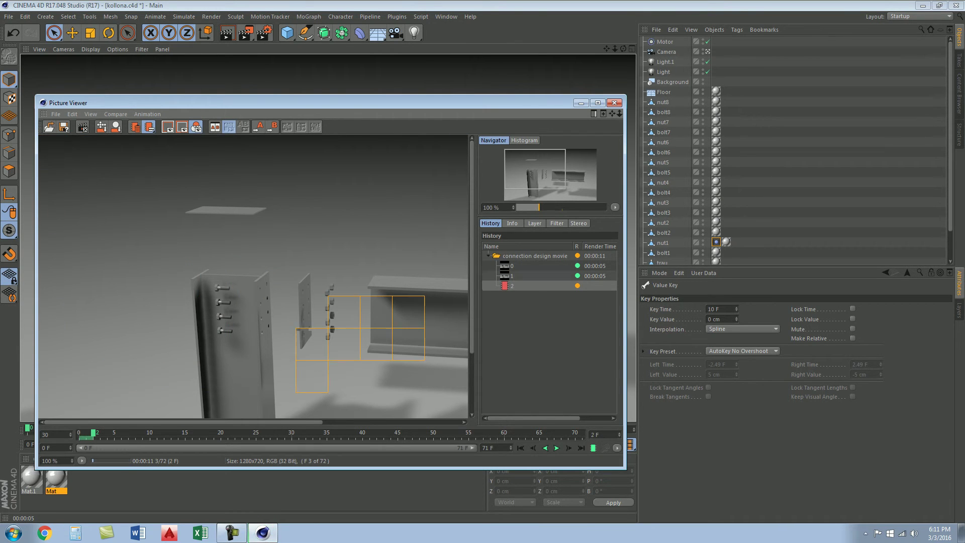
Stop the unfinished 72-frame render, close the Picture Viewer, and bring up Render Settings
left_click(614, 102)
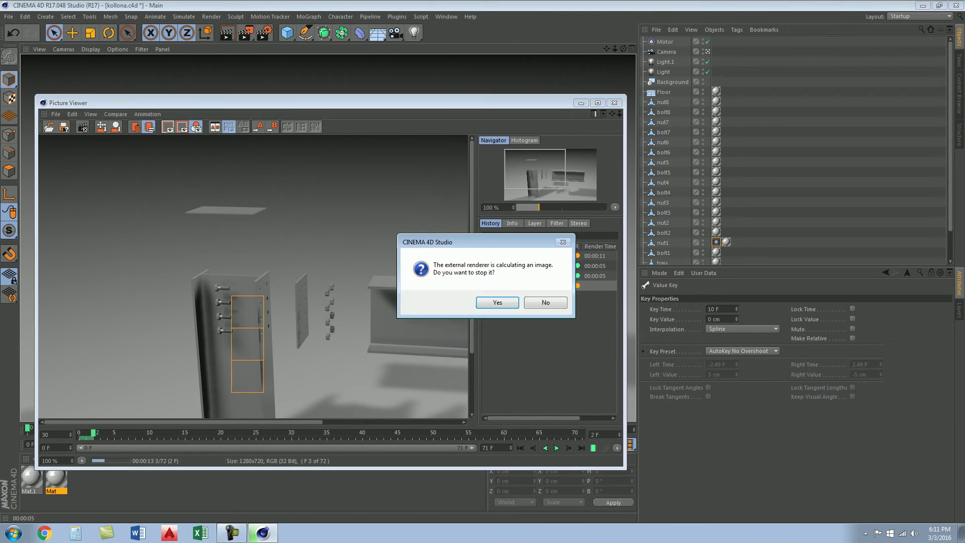
left_click(497, 302)
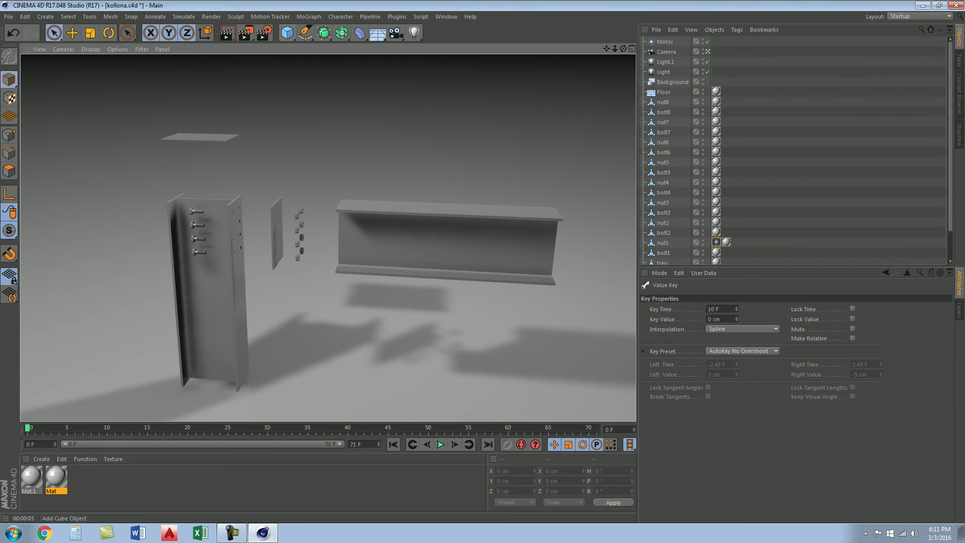
key("ctrl+b")
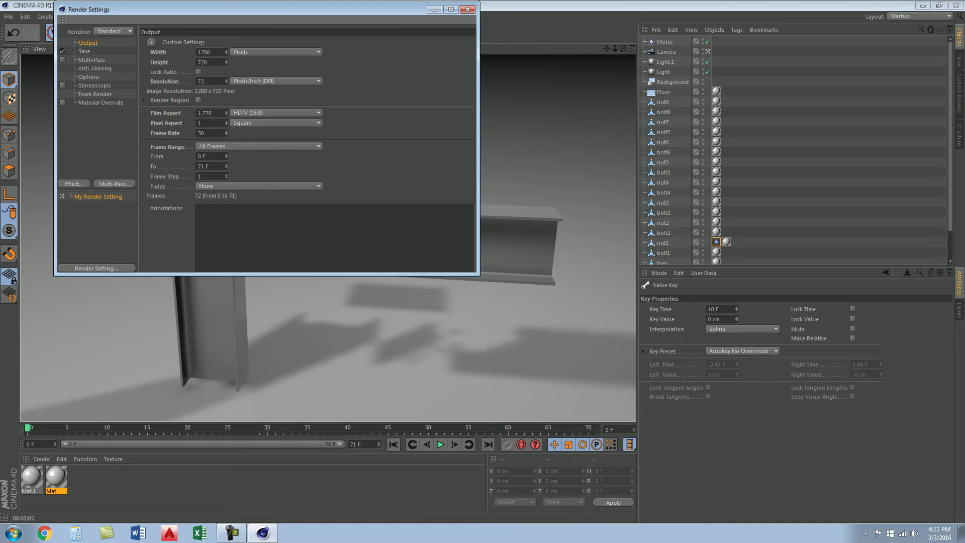
Review the Save and Anti-Aliasing pages, then set the Output frame range to end at frame 1
left_click(84, 51)
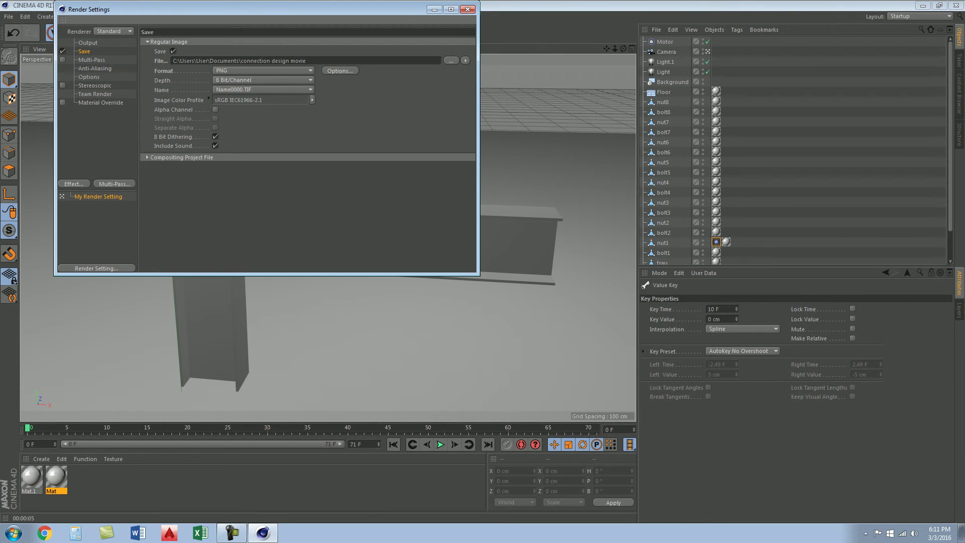
left_click(95, 68)
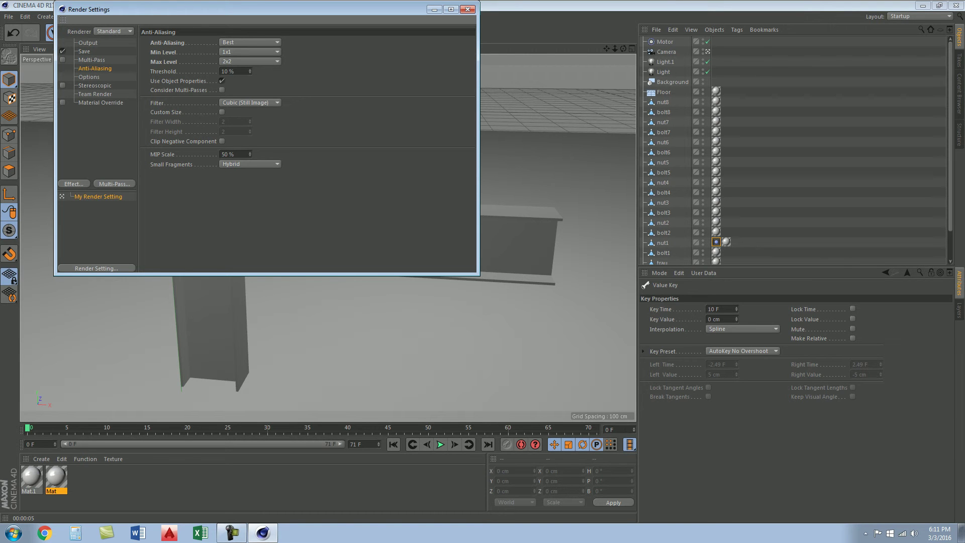
left_click(88, 43)
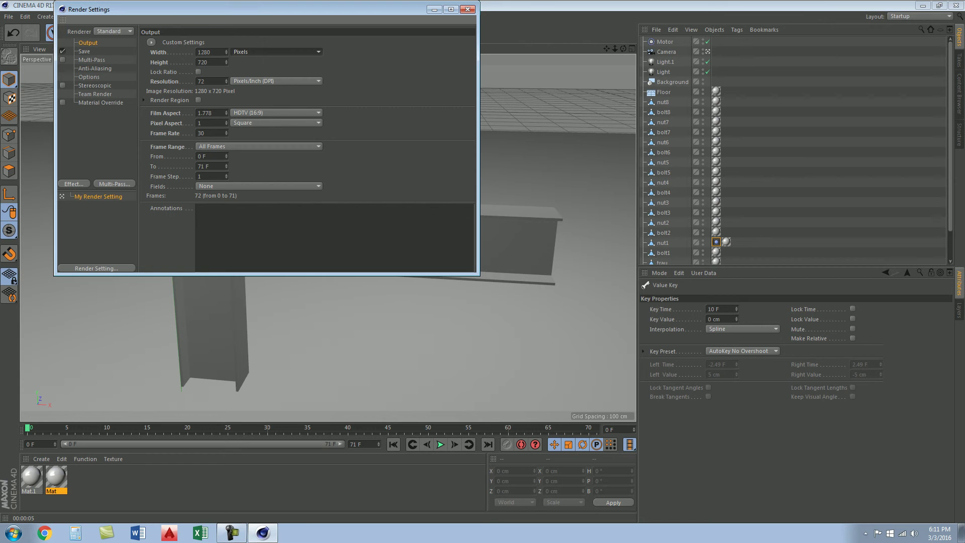
type("70")
key("Return")
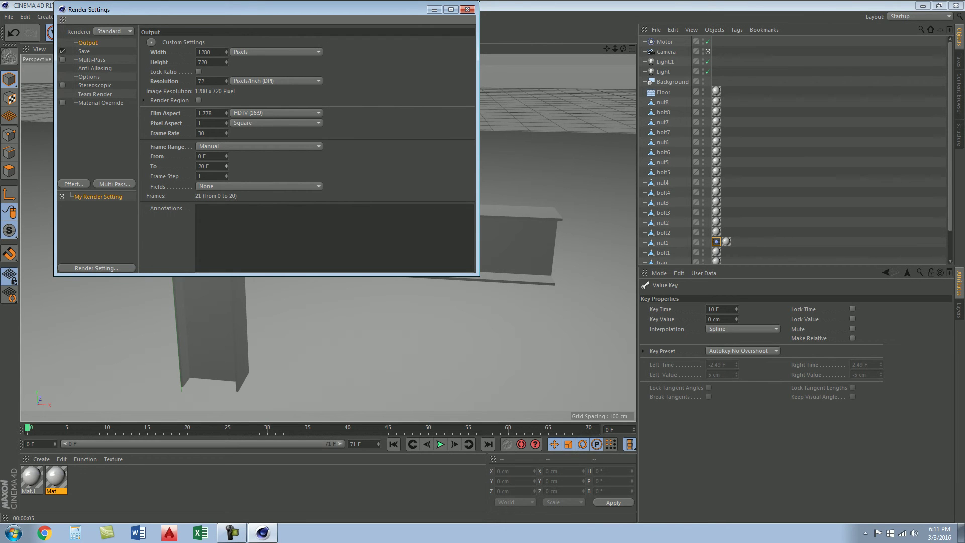
type("17")
key("Return")
Render the exploded connection to the Picture Viewer at 1280x720, overwriting the earlier movie images
left_click(467, 9)
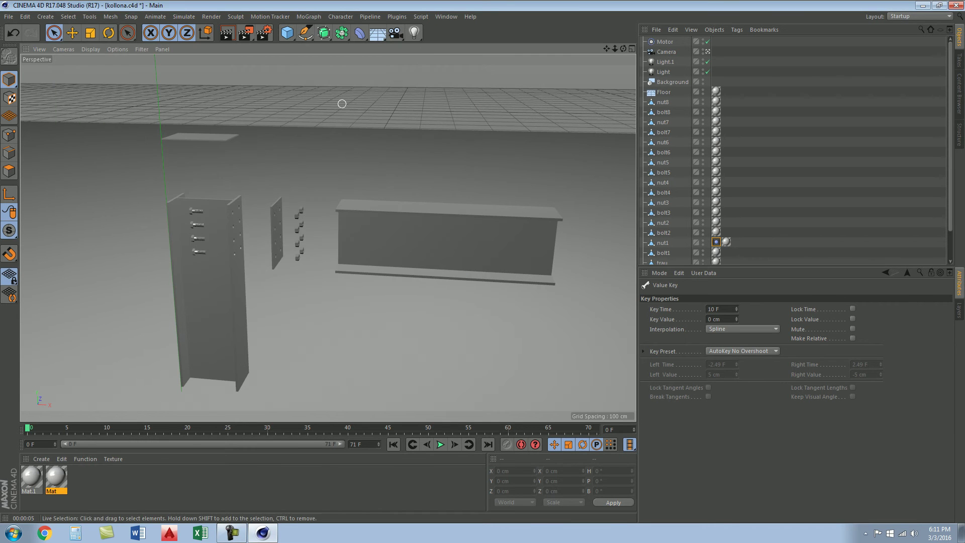
left_click(246, 33)
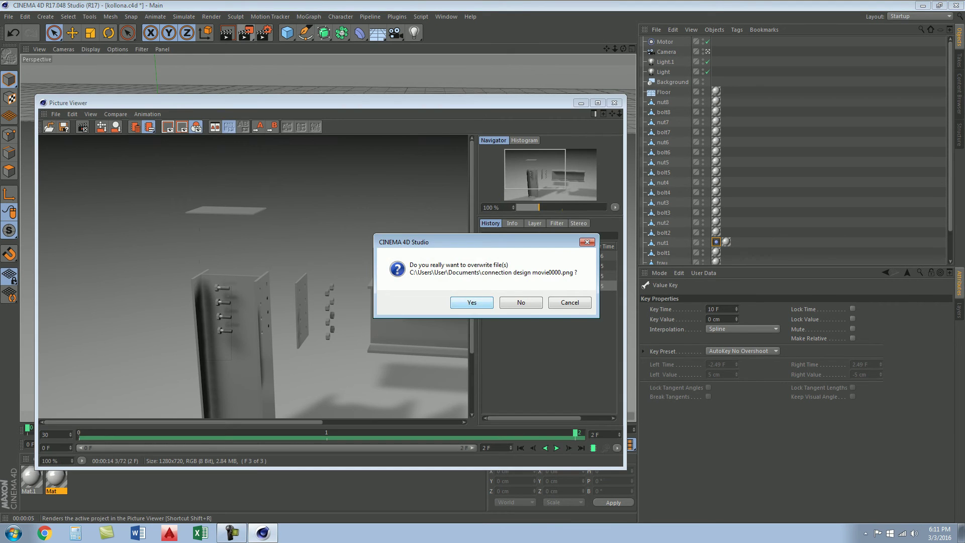
key("Return")
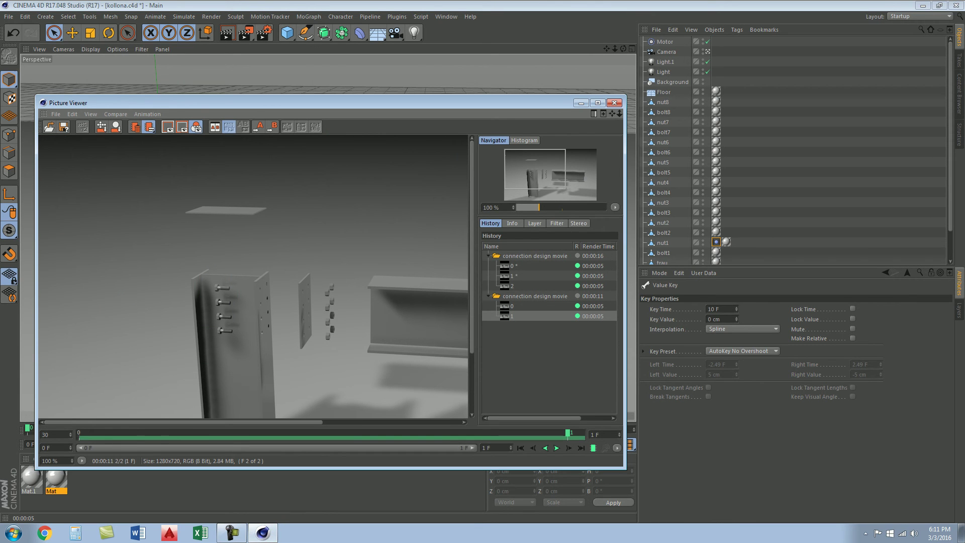
right_click(227, 255)
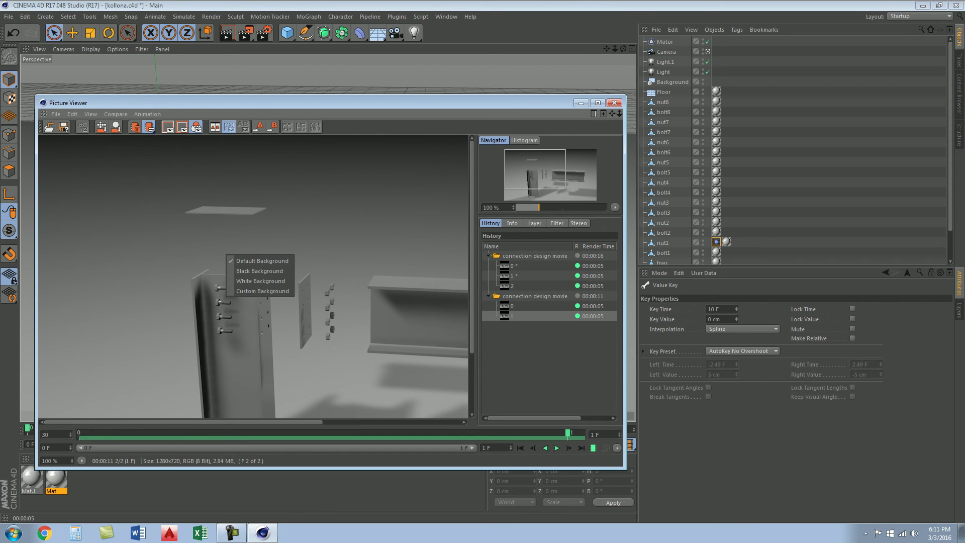
Save the rendered frame as PNG named 'connection desgin' in the Cinema4D folder
left_click(55, 114)
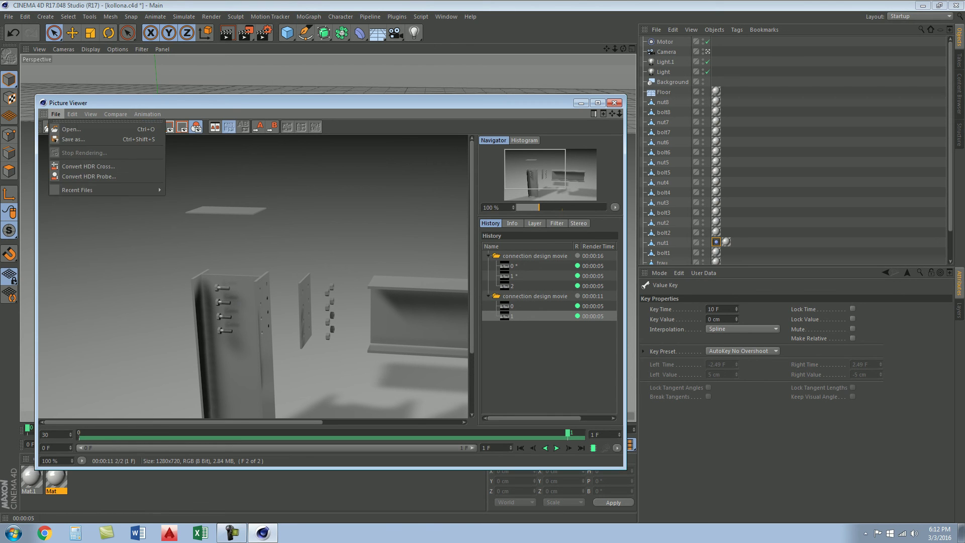
left_click(68, 139)
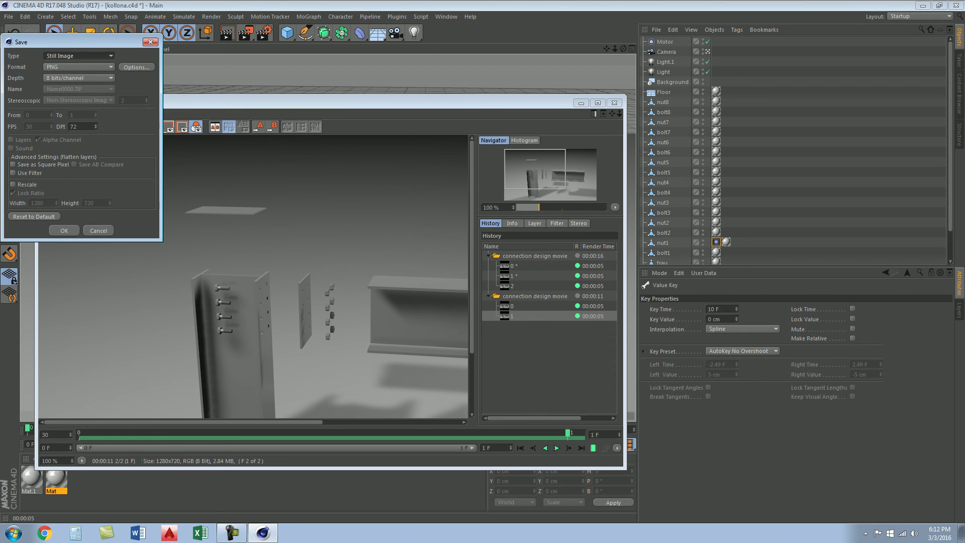
left_click(64, 231)
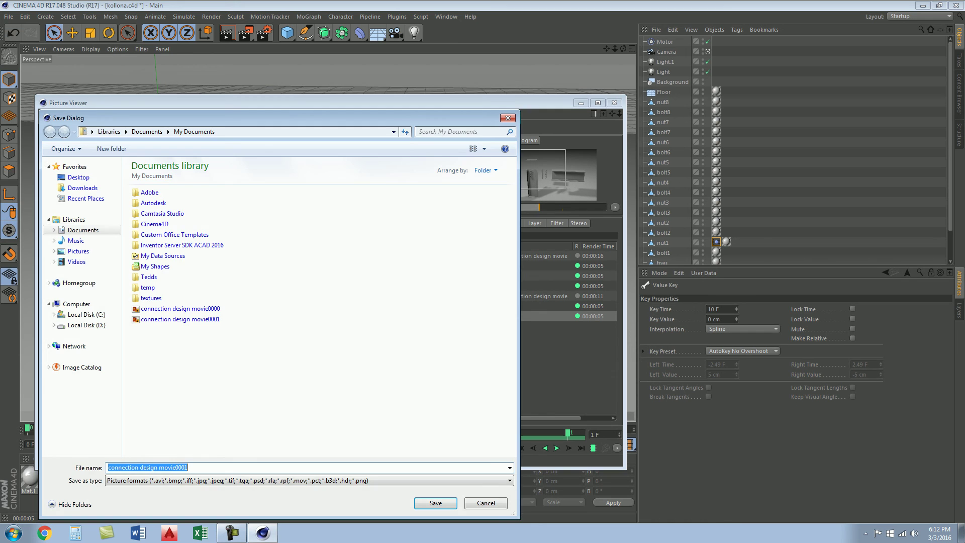
double_click(154, 224)
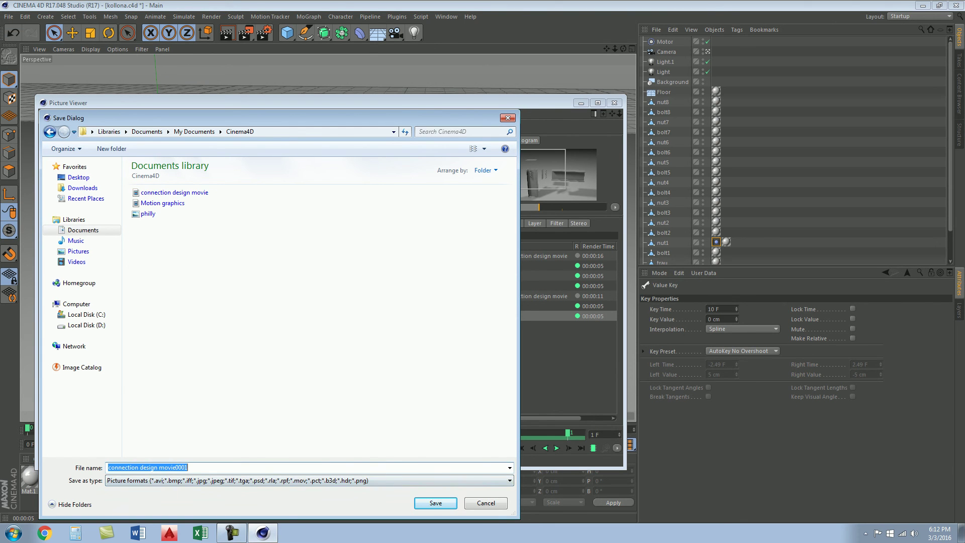
type("connection desgin")
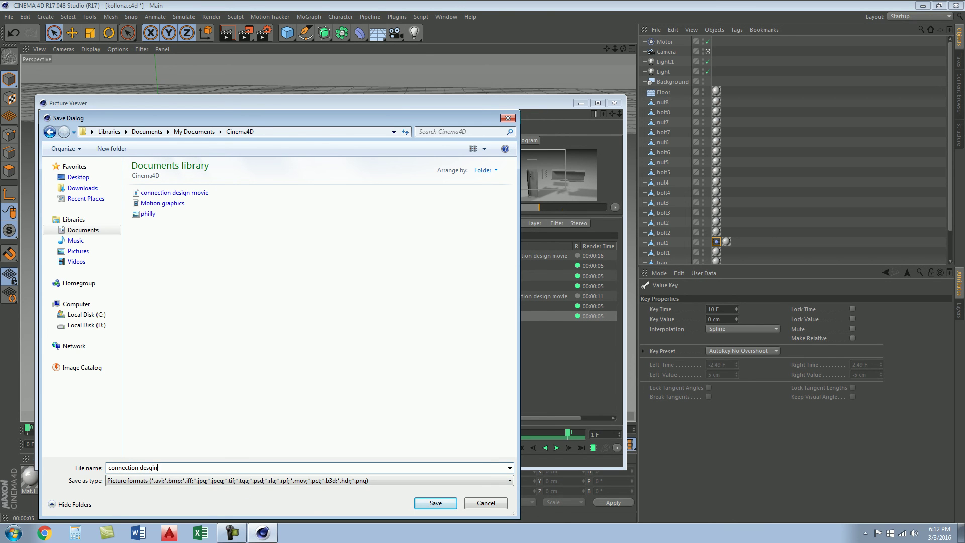
key("Return")
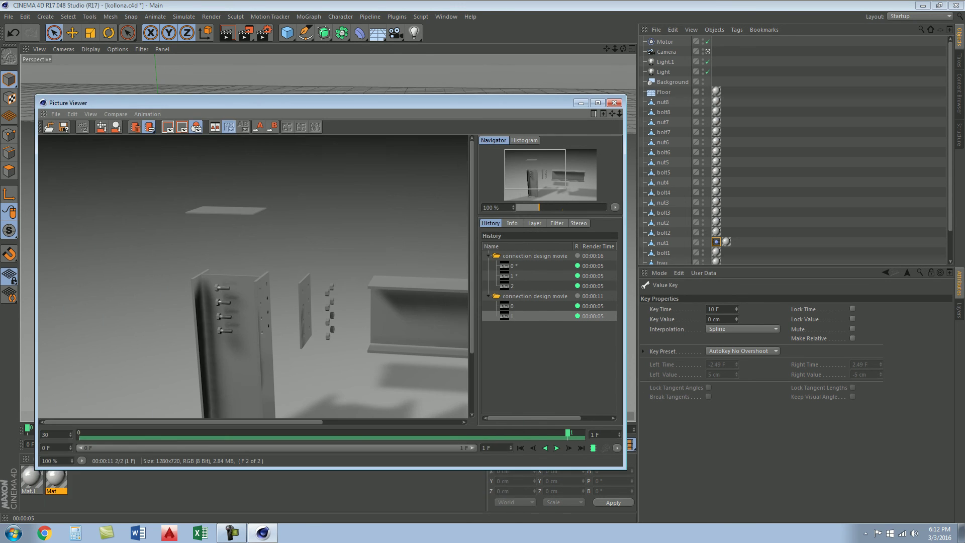
Close the Picture Viewer and quit Cinema 4D without saving kollona.c4d
left_click(598, 102)
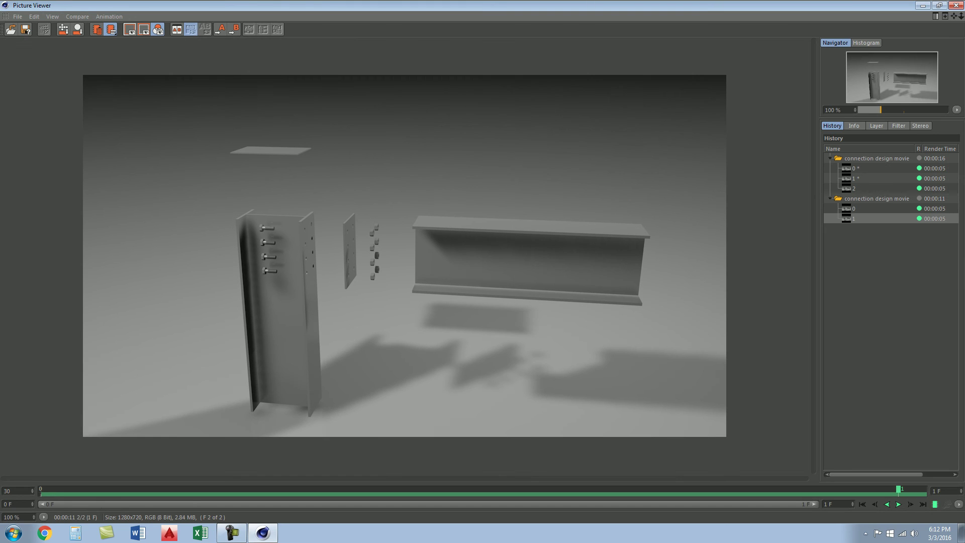
left_click(956, 5)
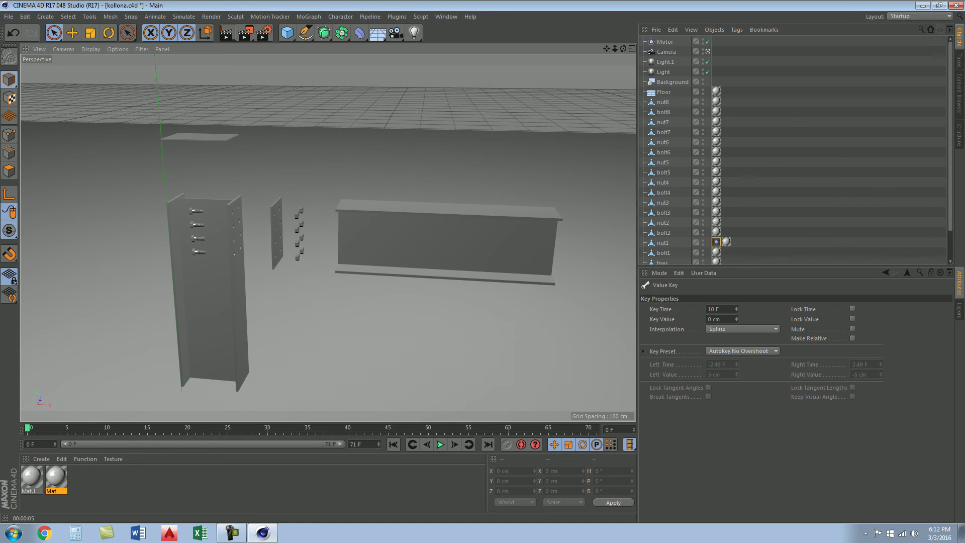
left_click(956, 5)
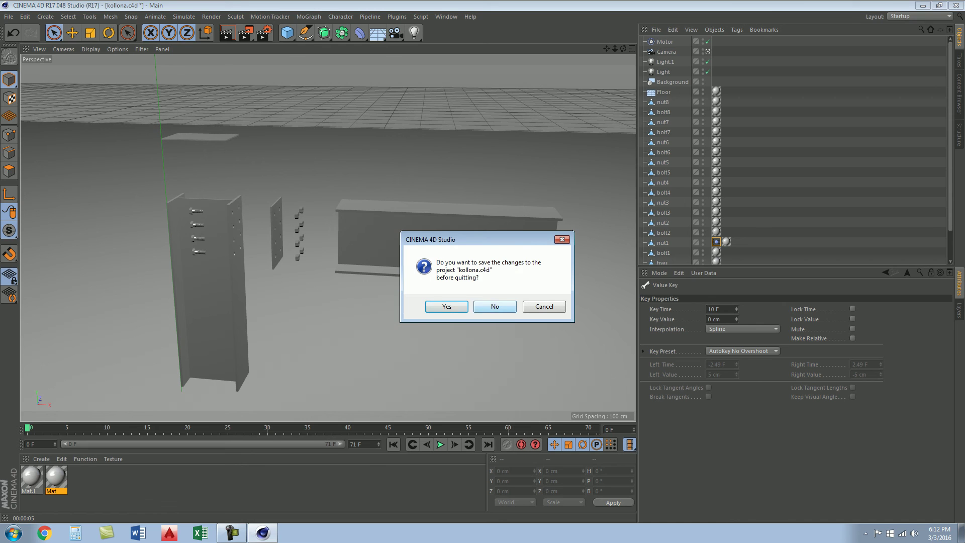
left_click(495, 306)
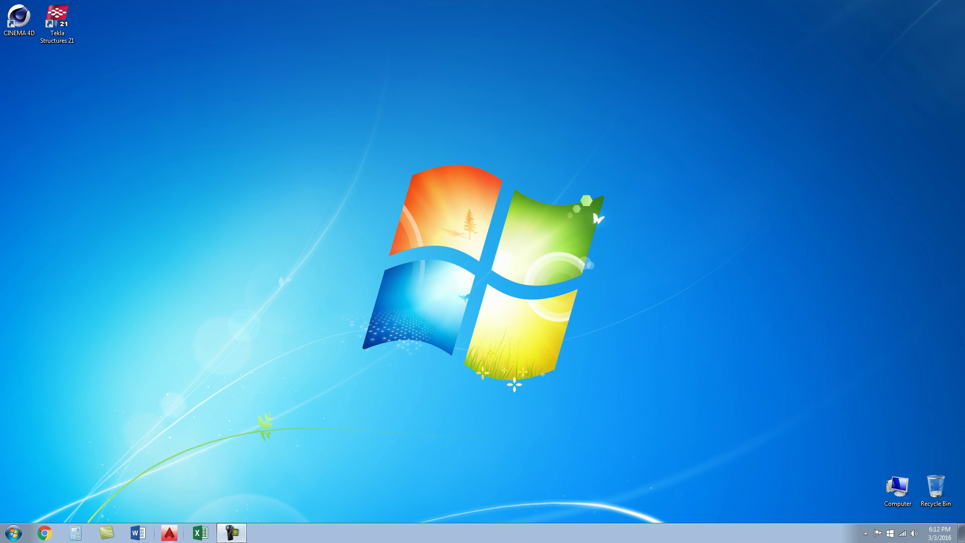
View the saved 'connection desgin' PNG from Documents > Cinema4D in Photo Viewer, then close it
key("super")
key("Return")
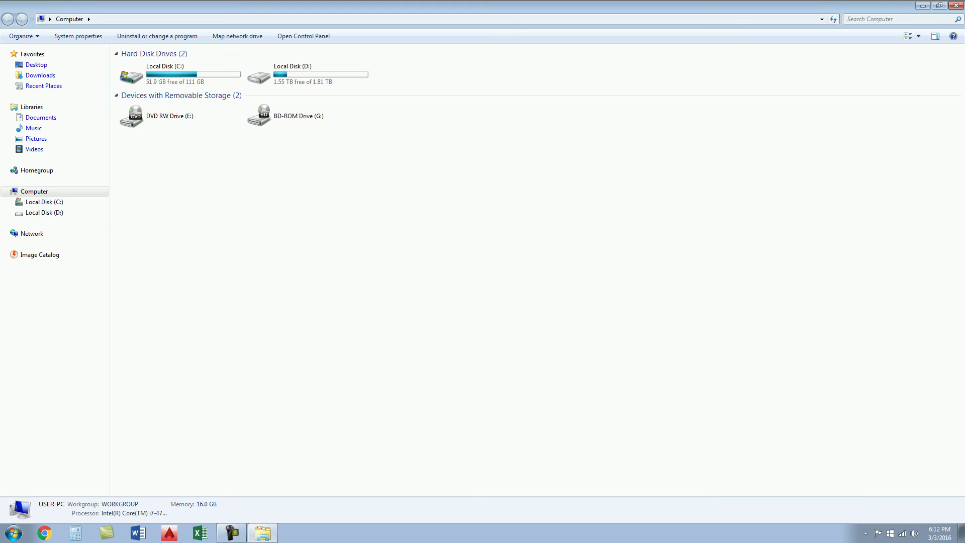
left_click(40, 117)
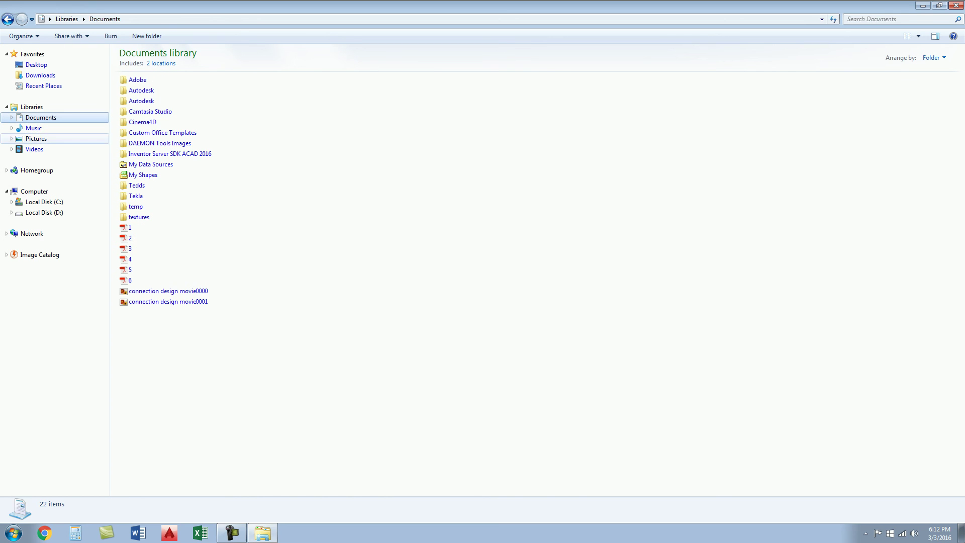
double_click(136, 122)
key("Up")
key("Up")
key("Up")
key("Up")
key("Return")
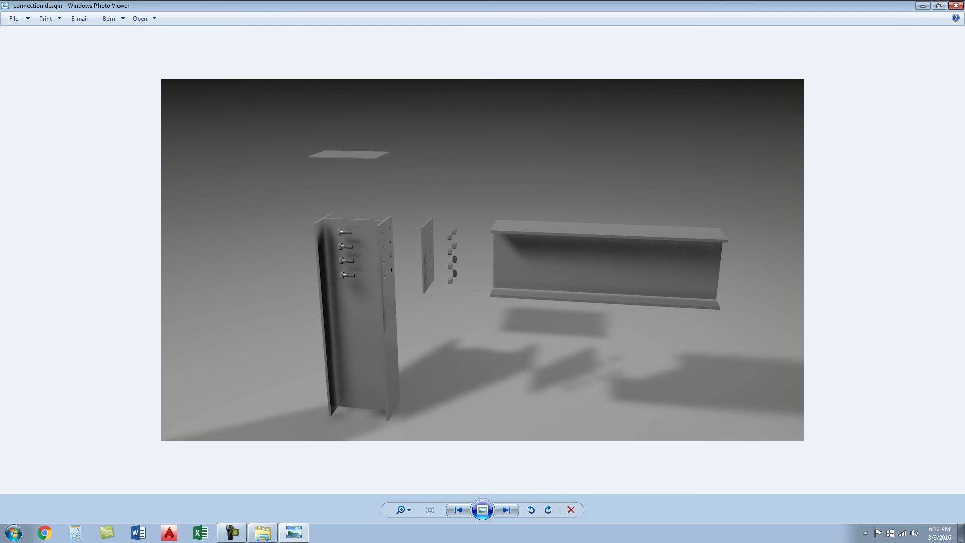
left_click(955, 6)
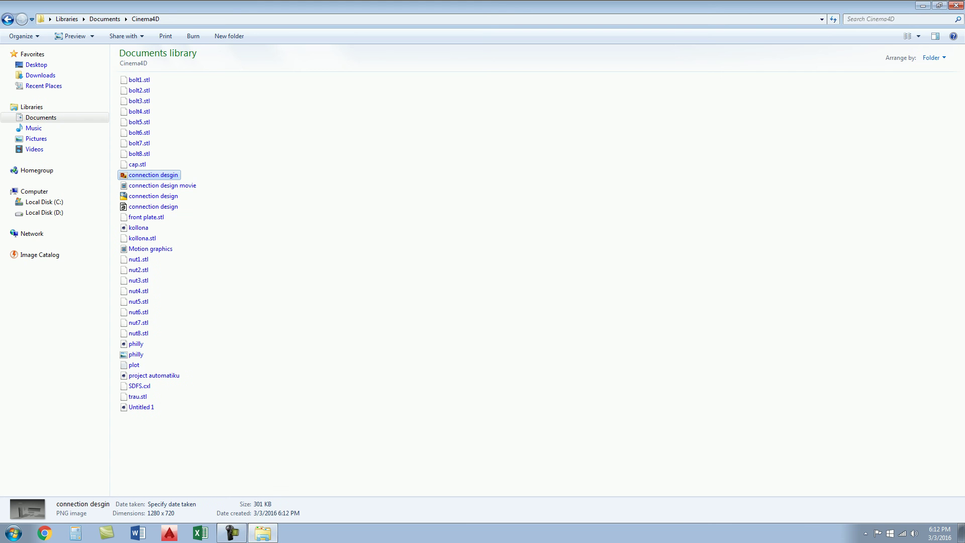